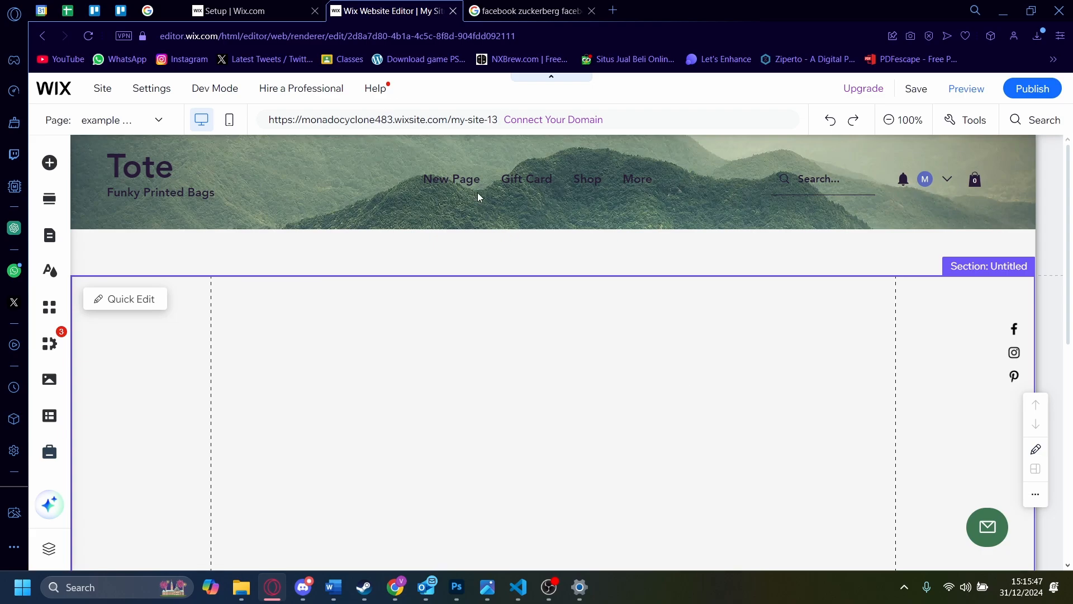
# - Open the site in the website editor from its setup dashboard and bring up the page's blank section
pyautogui.click(286, 4)
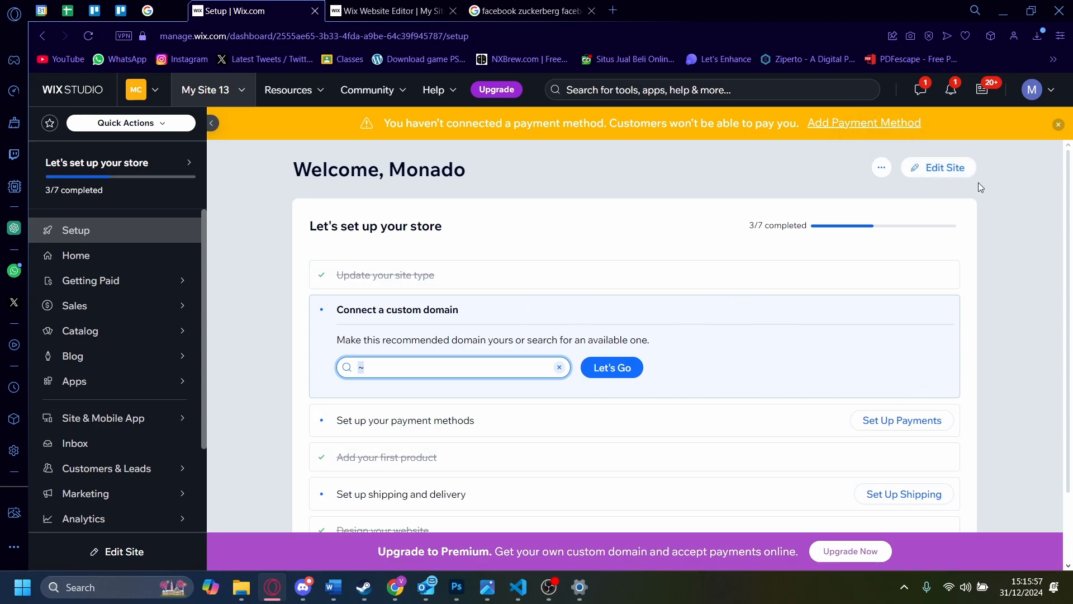
pyautogui.click(952, 170)
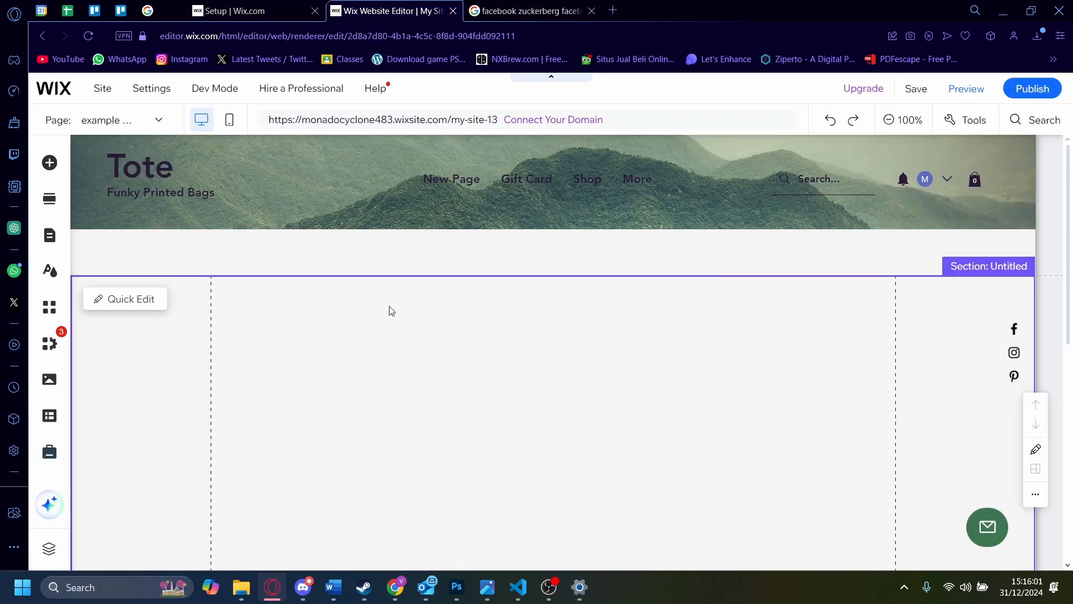
pyautogui.scroll(-5, 647, 366)
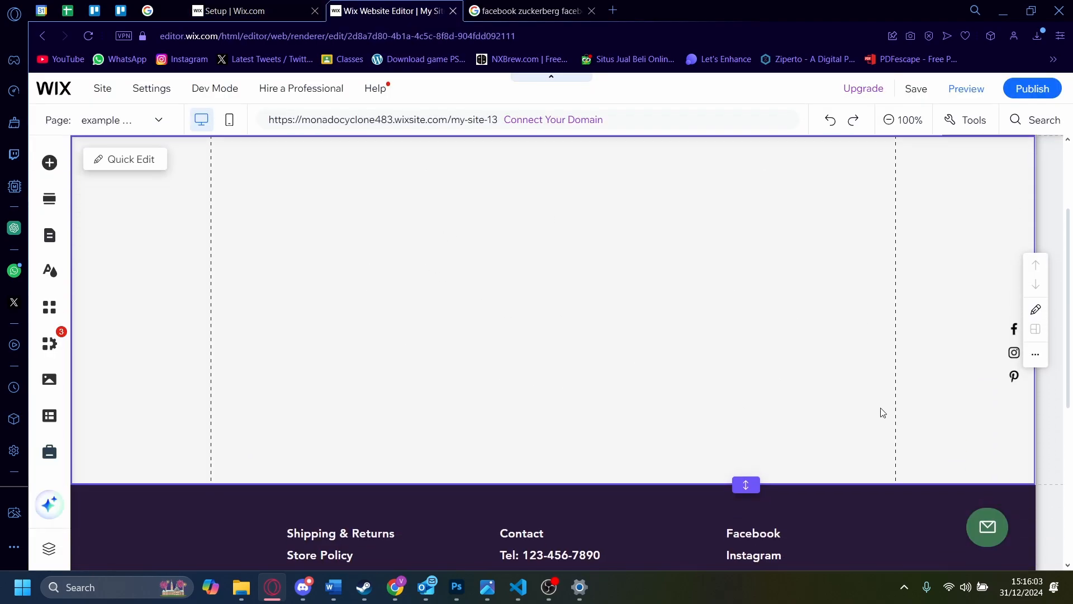
pyautogui.scroll(5, 881, 410)
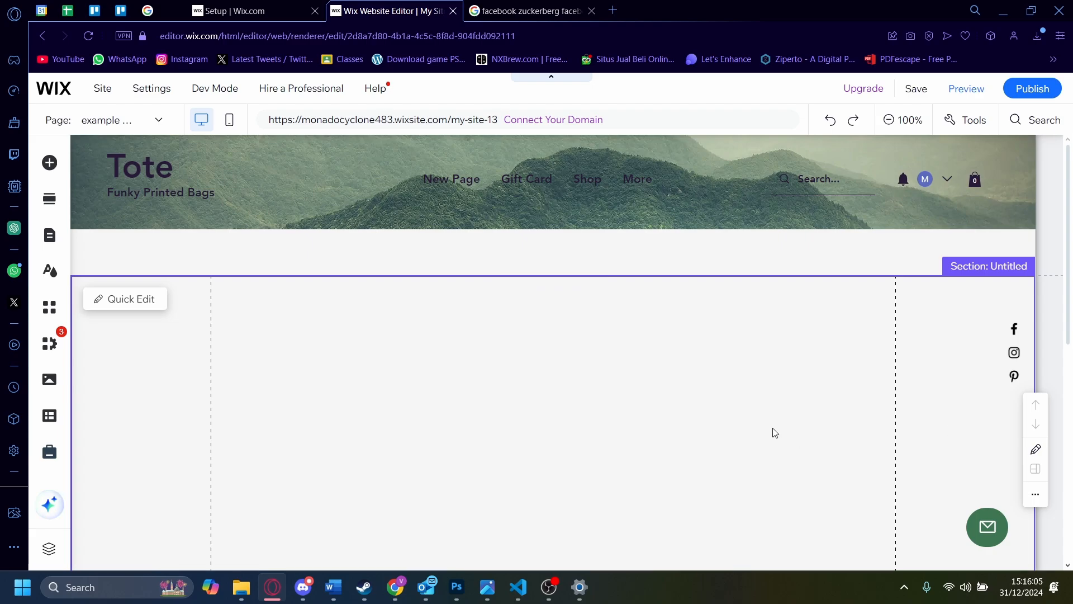
pyautogui.scroll(-1, 537, 336)
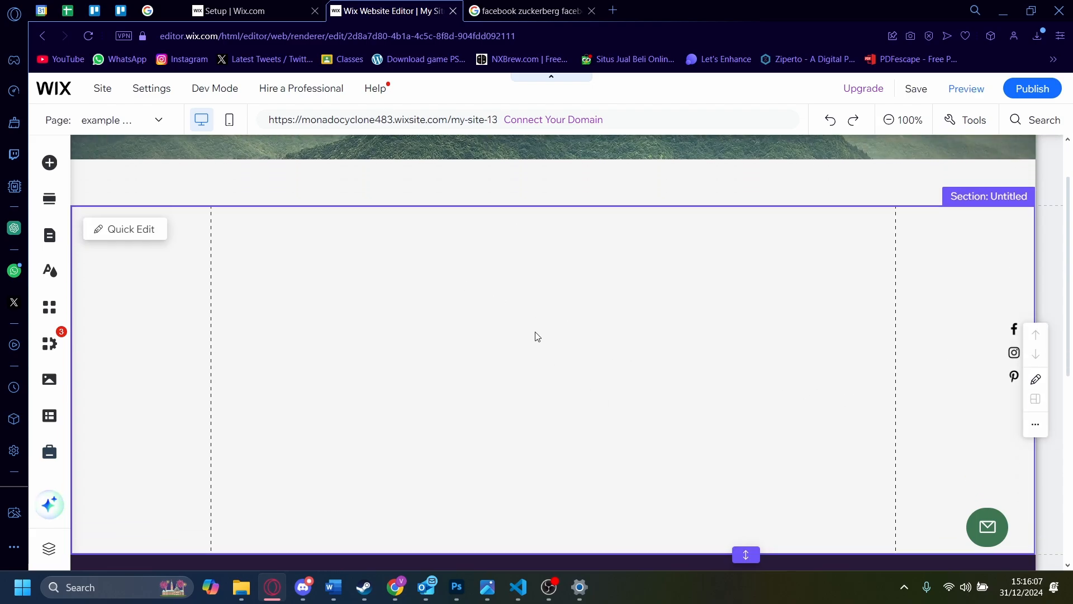
# - Apply a linear blue gradient at 90° as the blank section's background color
pyautogui.click(647, 338)
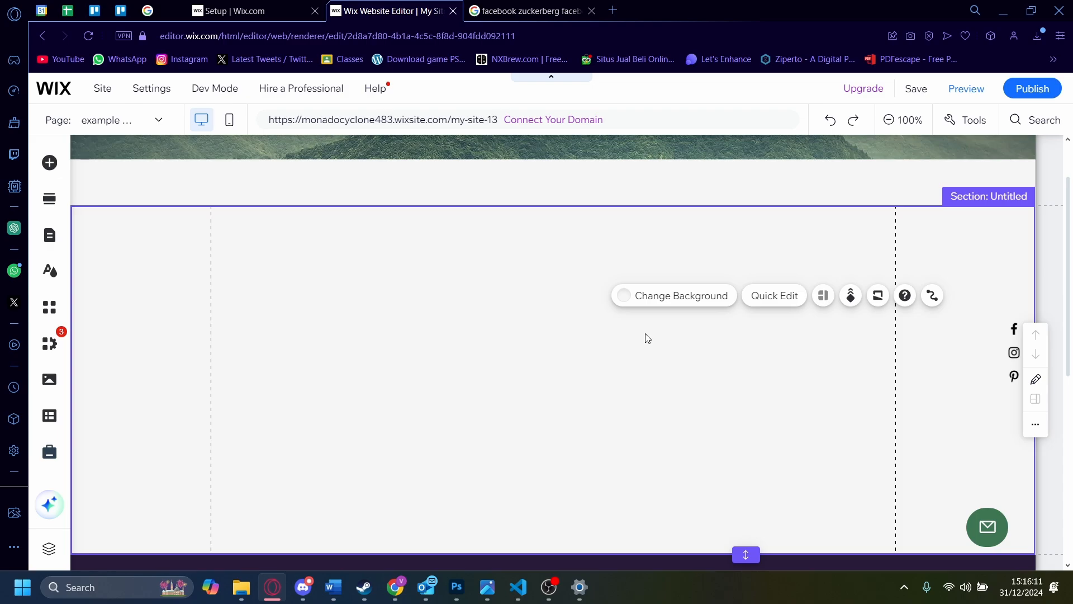
pyautogui.click(653, 297)
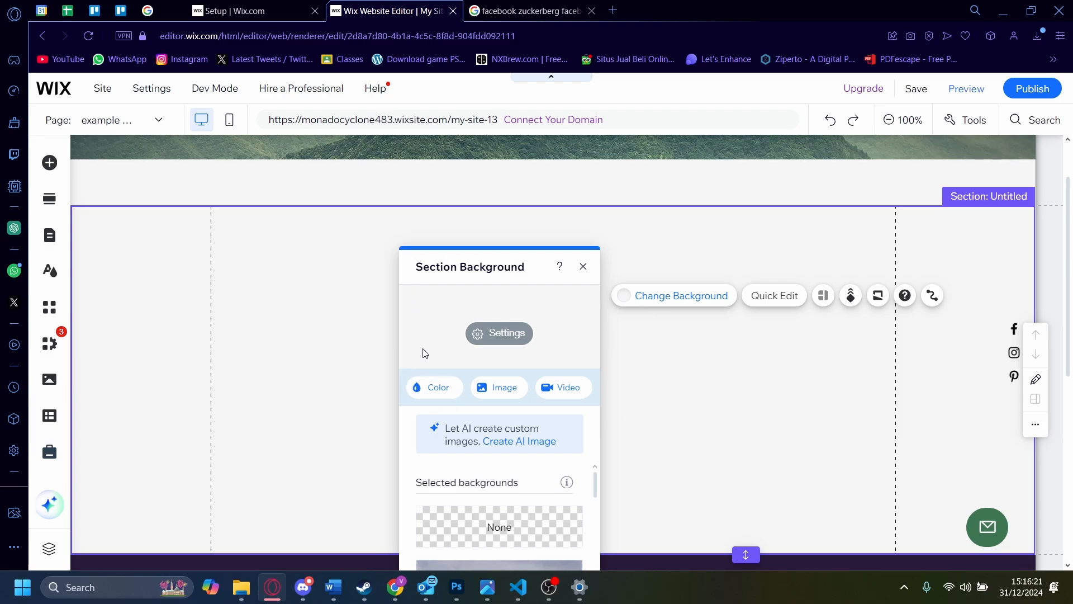
pyautogui.click(432, 391)
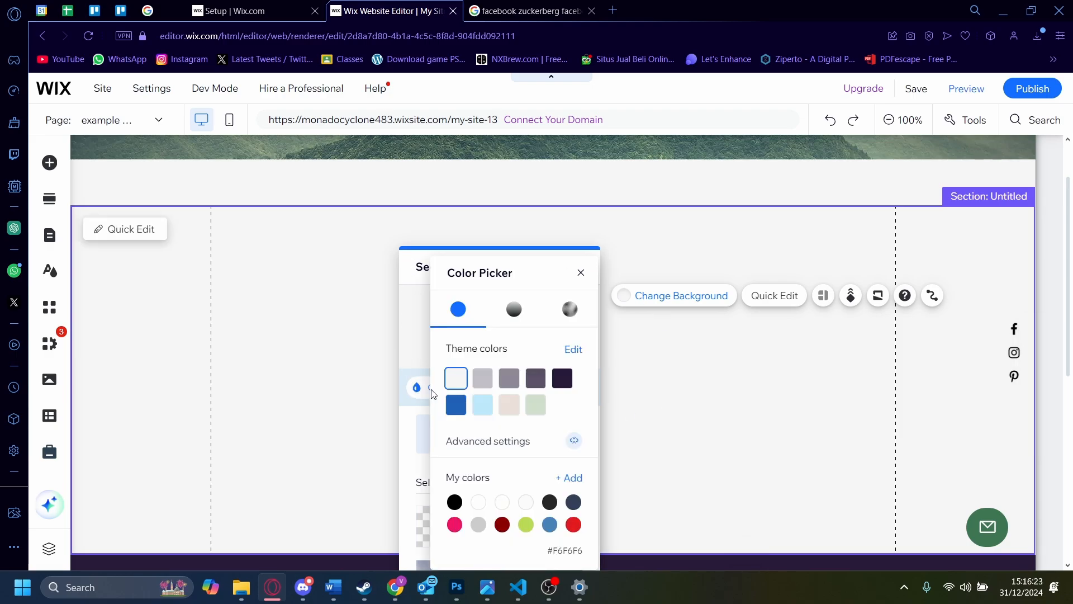
pyautogui.click(513, 308)
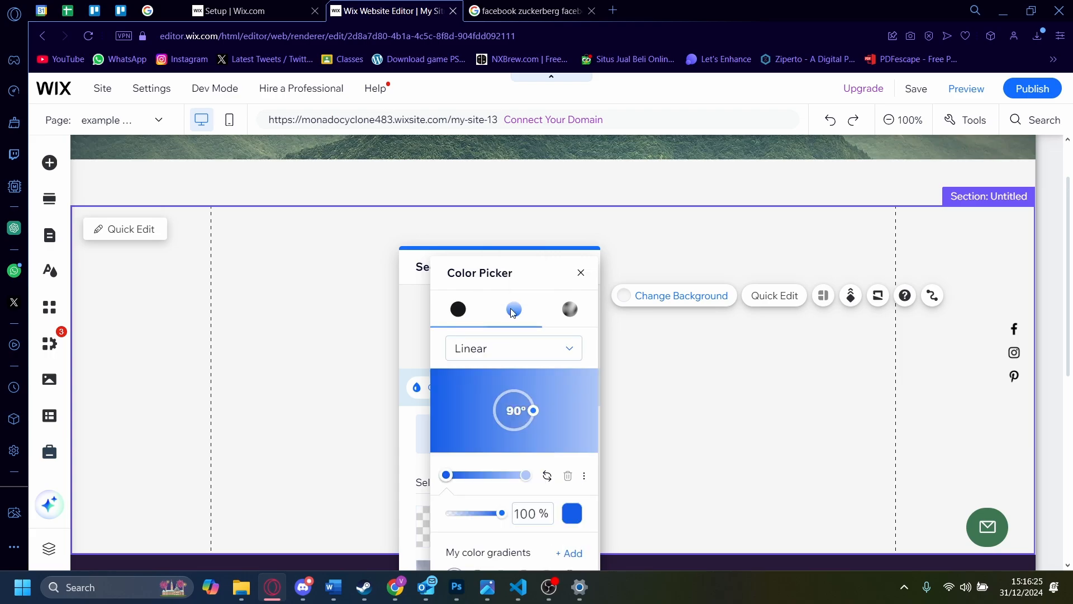
pyautogui.moveTo(480, 268); pyautogui.dragTo(740, 228)
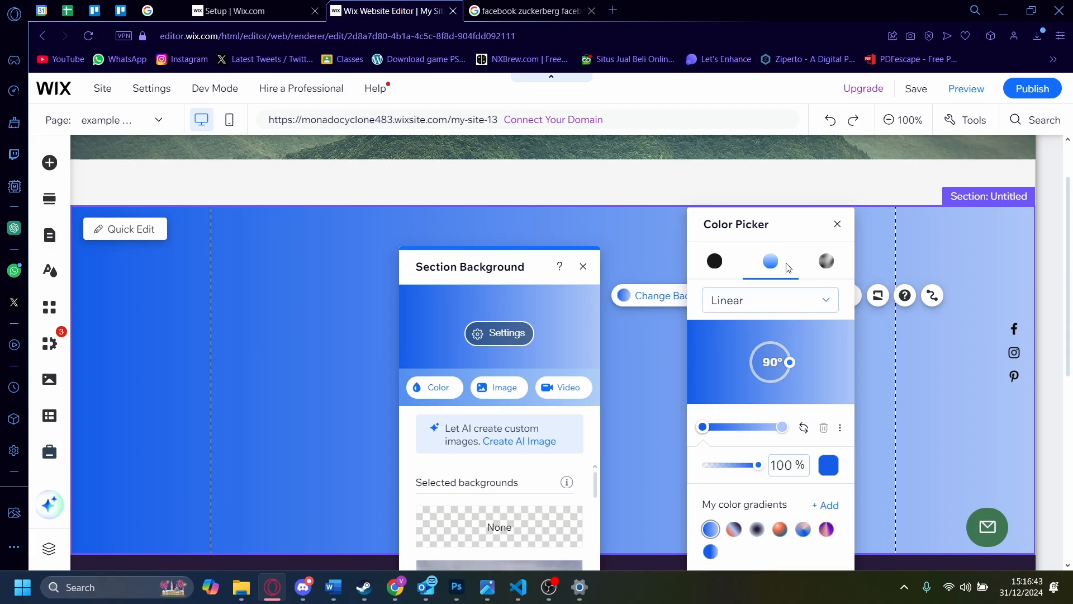
# - Try the Radial and Conic gradient types on the section background and return to Linear
pyautogui.click(752, 307)
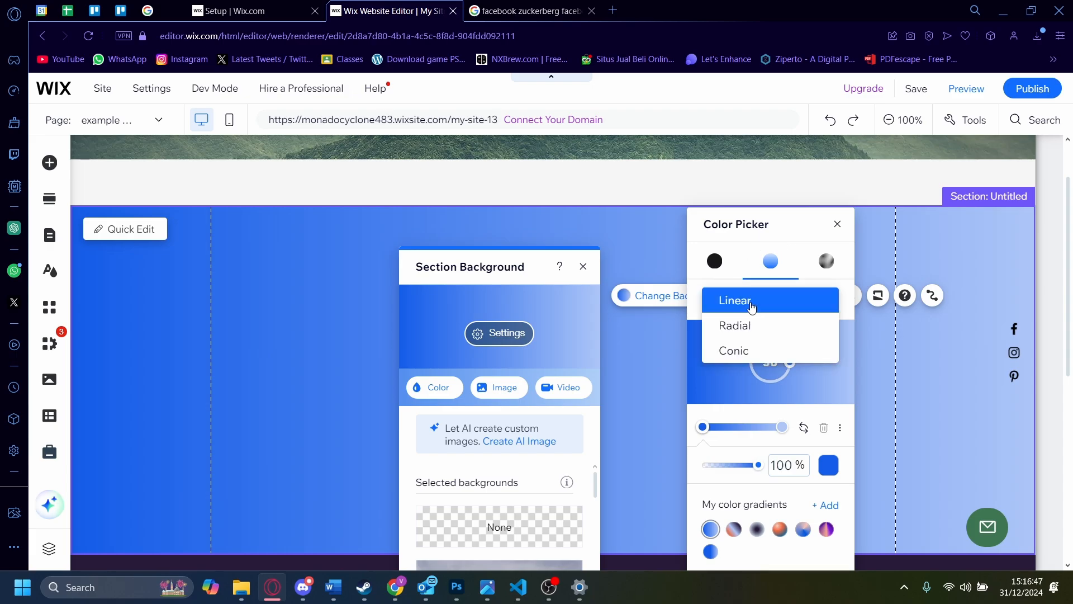
pyautogui.click(745, 330)
pyautogui.click(760, 303)
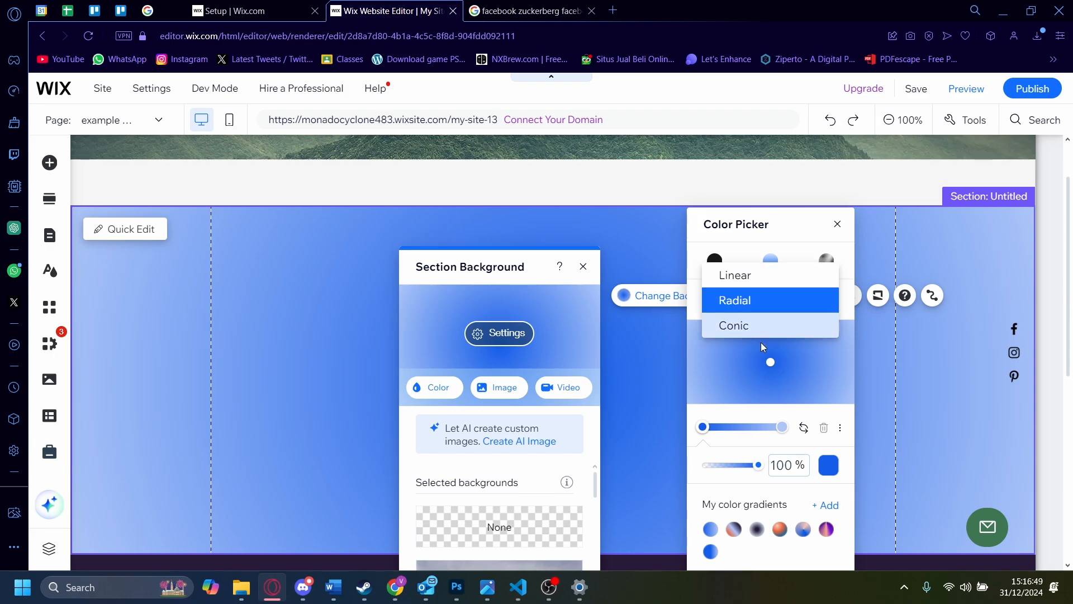
pyautogui.click(758, 326)
pyautogui.click(757, 304)
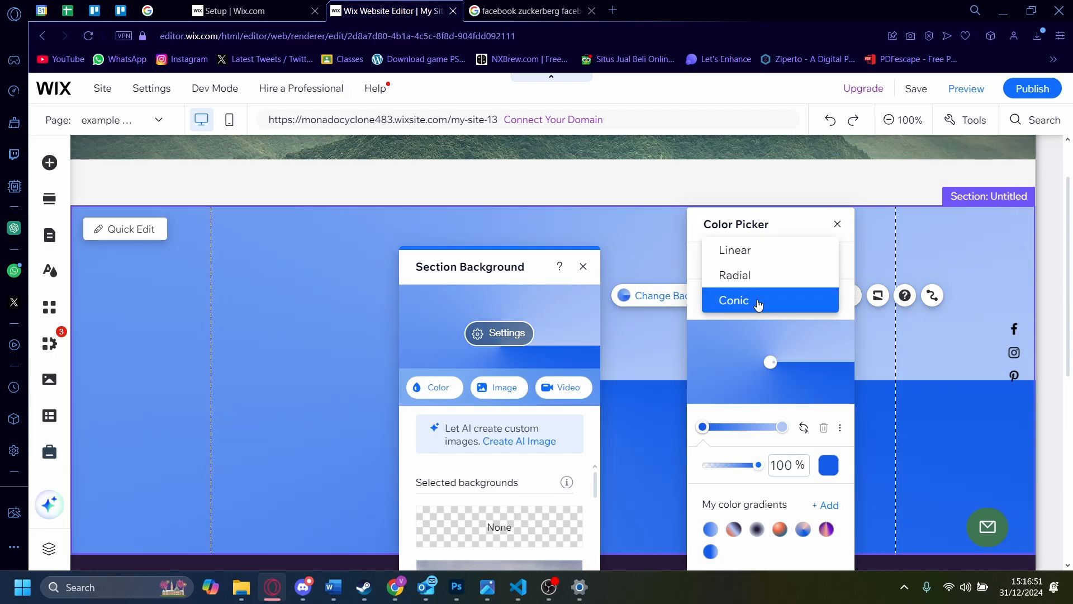
pyautogui.click(762, 259)
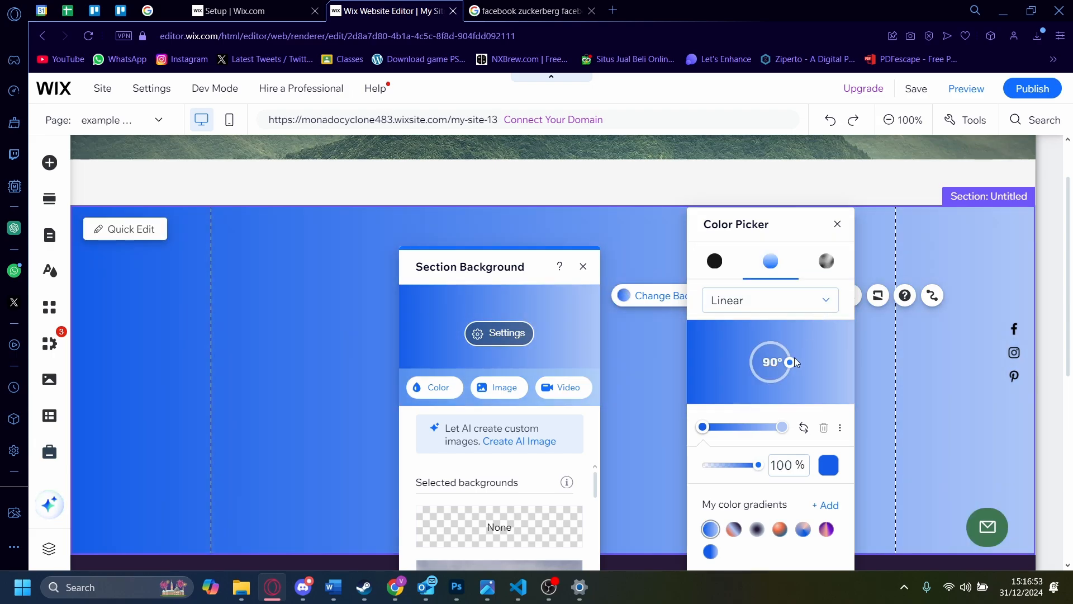
# - Rotate the section's linear gradient to an angle of 52°
pyautogui.moveTo(789, 363)
pyautogui.mouseDown()
pyautogui.moveTo(777, 379)
pyautogui.moveTo(753, 377)
pyautogui.moveTo(760, 350)
pyautogui.moveTo(786, 343)
pyautogui.moveTo(796, 374)
pyautogui.moveTo(753, 375)
pyautogui.moveTo(760, 348)
pyautogui.moveTo(799, 362)
pyautogui.mouseUp()
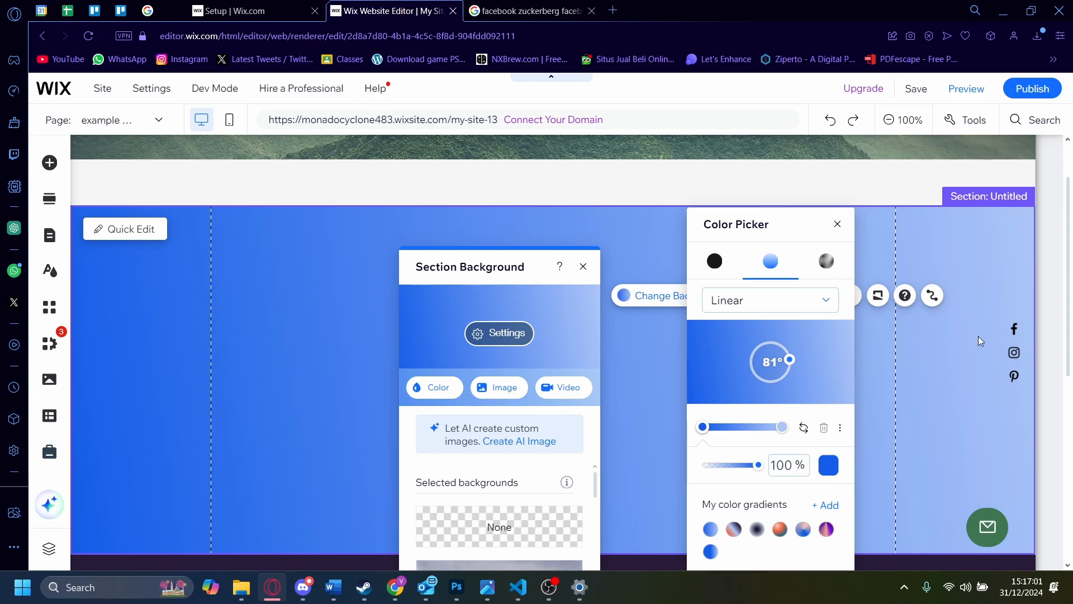
pyautogui.moveTo(800, 361)
pyautogui.mouseDown()
pyautogui.moveTo(773, 382)
pyautogui.moveTo(743, 374)
pyautogui.moveTo(760, 334)
pyautogui.moveTo(772, 399)
pyautogui.moveTo(748, 386)
pyautogui.moveTo(805, 356)
pyautogui.moveTo(742, 390)
pyautogui.moveTo(749, 355)
pyautogui.moveTo(783, 347)
pyautogui.mouseUp()
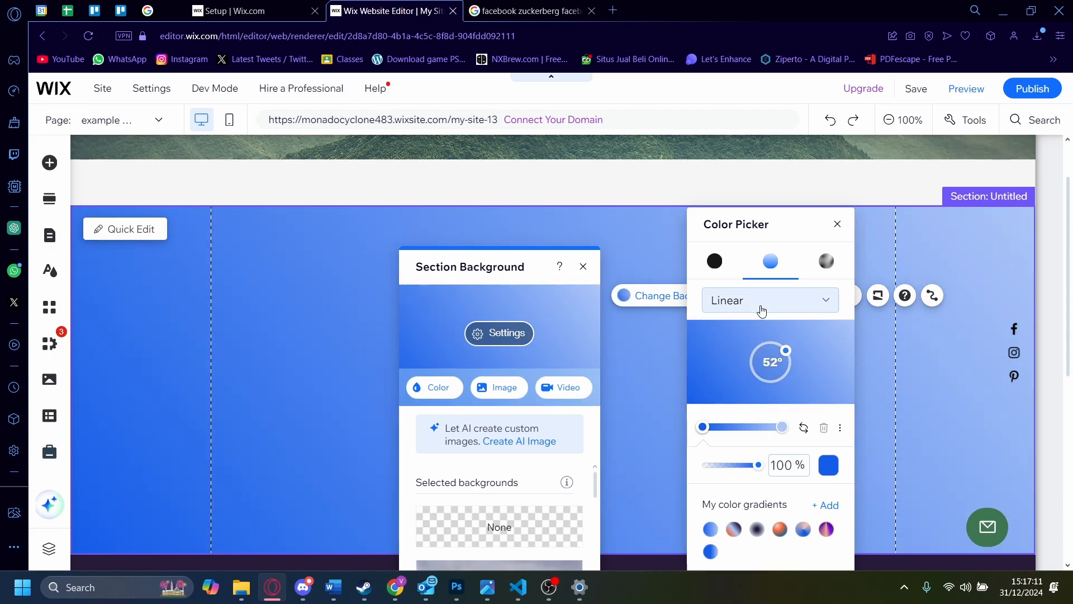
# - Try Radial and Conic gradients on the section background, shifting the center point of each
pyautogui.click(761, 307)
pyautogui.click(759, 325)
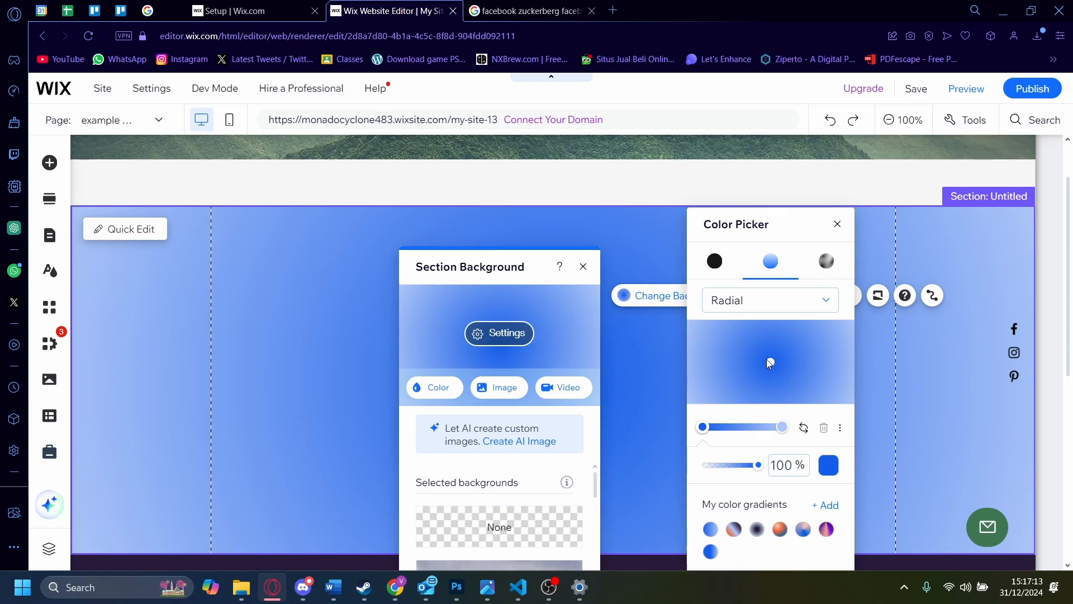
pyautogui.moveTo(771, 362); pyautogui.dragTo(744, 371)
pyautogui.click(755, 305)
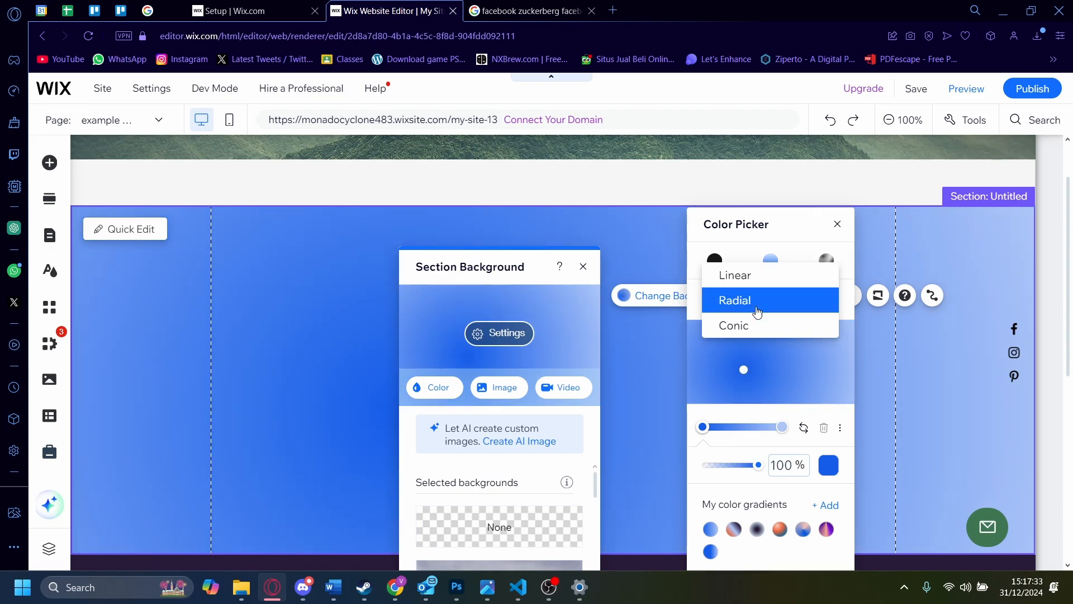
pyautogui.click(733, 323)
pyautogui.moveTo(739, 370); pyautogui.dragTo(761, 363)
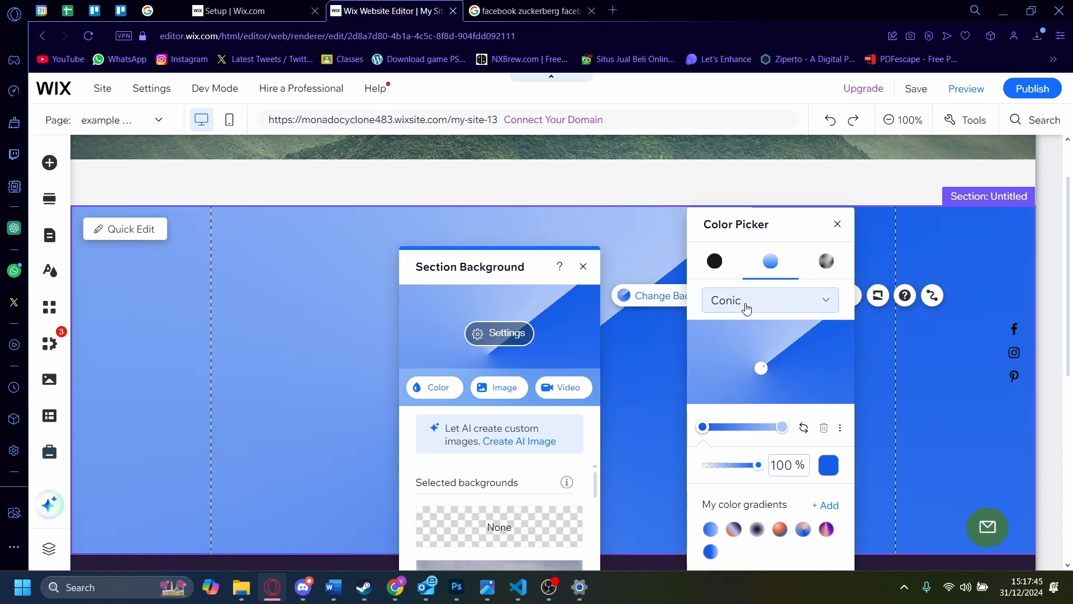
# - Switch the section's gradient back to Linear with its angle set to 90°
pyautogui.click(746, 306)
pyautogui.click(749, 255)
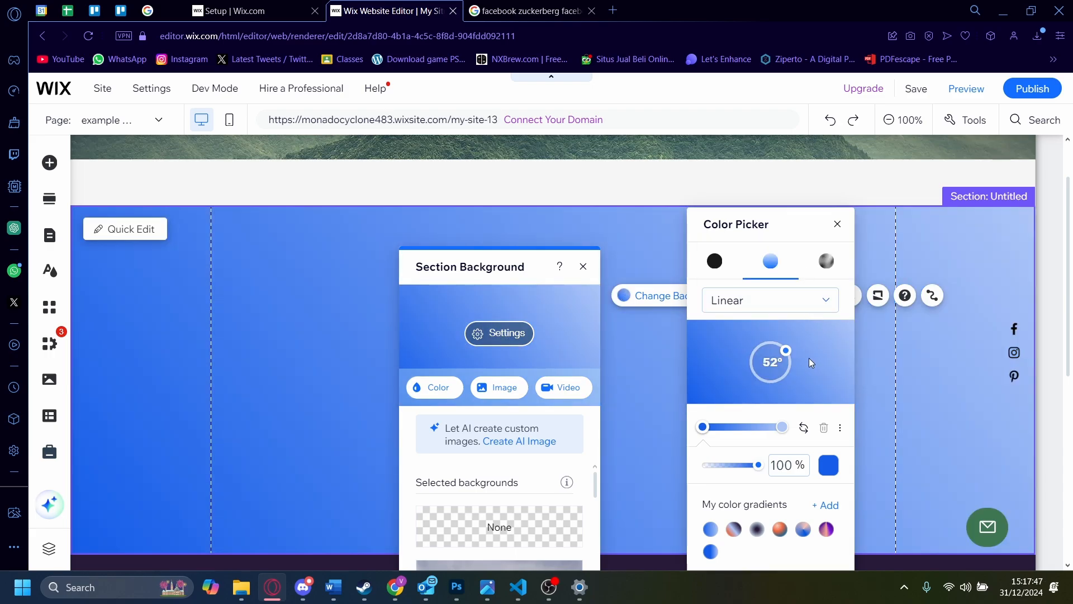
pyautogui.moveTo(788, 356)
pyautogui.mouseDown()
pyautogui.moveTo(784, 374)
pyautogui.moveTo(790, 361)
pyautogui.mouseUp()
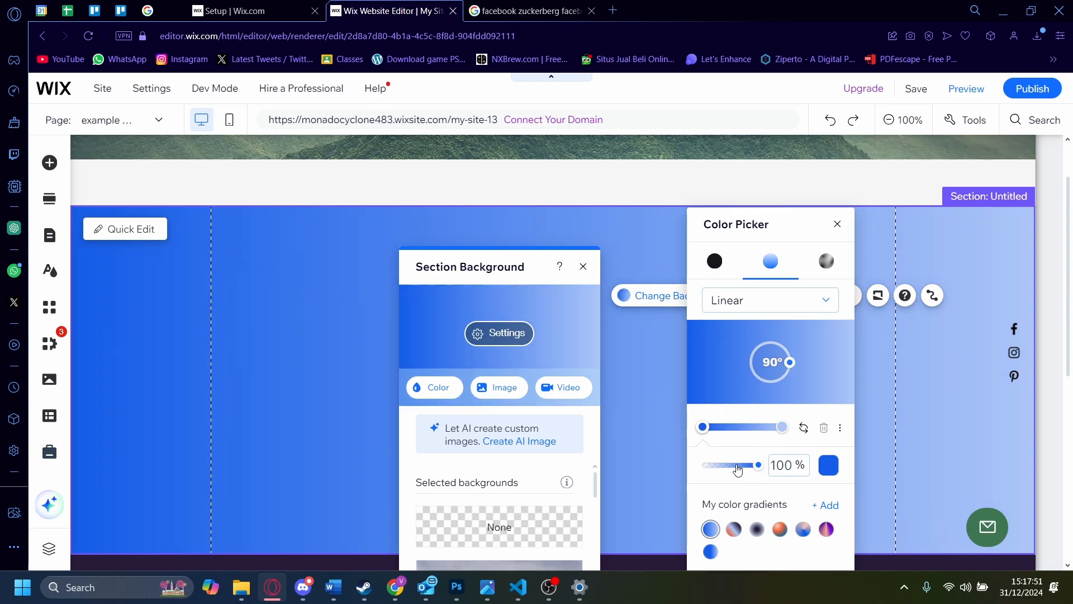
# - Try sliding the gradient's dark and light blue color stops to opposite ends, and return each to its original place
pyautogui.moveTo(703, 427); pyautogui.dragTo(883, 425)
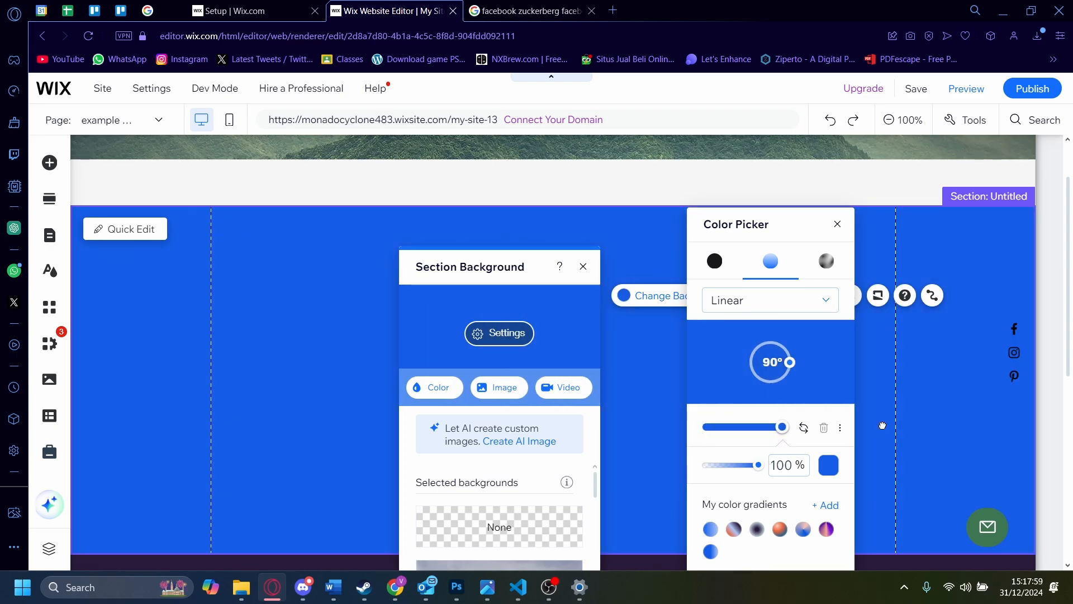
pyautogui.moveTo(786, 434); pyautogui.dragTo(676, 443)
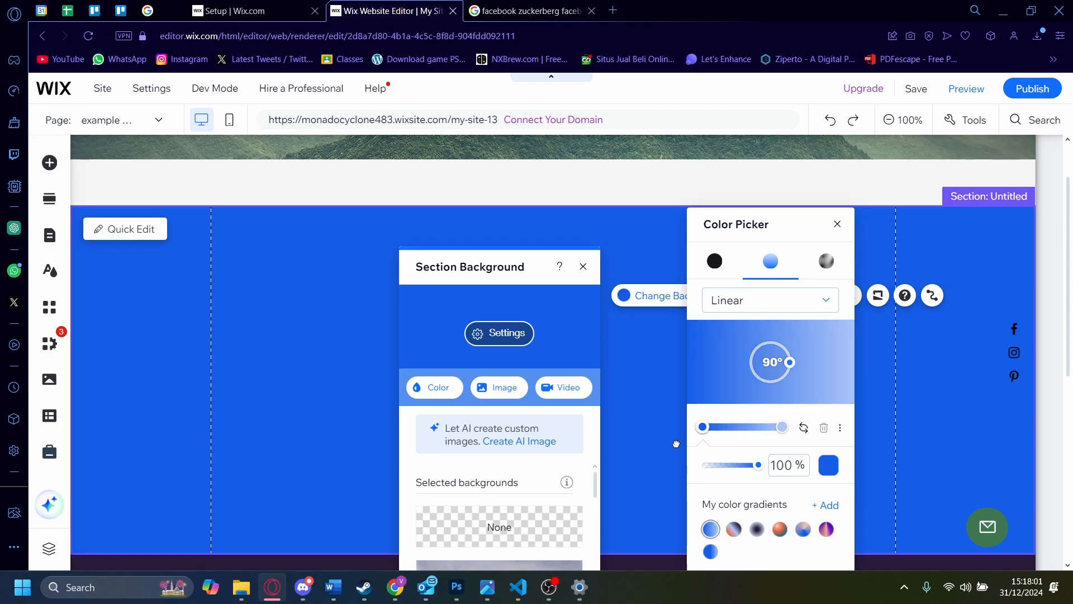
pyautogui.moveTo(783, 429); pyautogui.dragTo(573, 426)
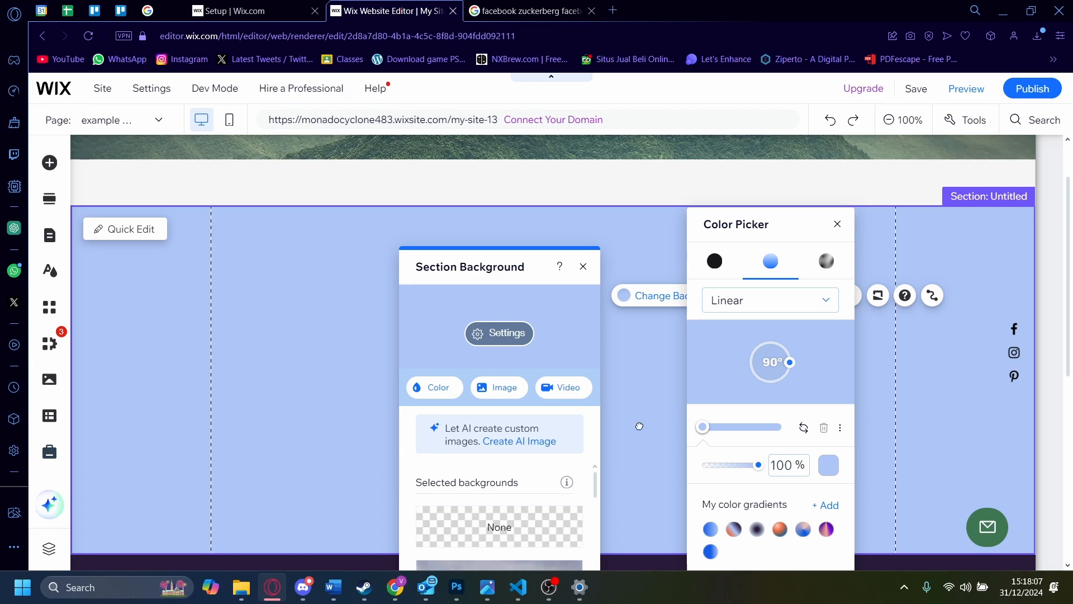
pyautogui.moveTo(703, 427); pyautogui.dragTo(786, 429)
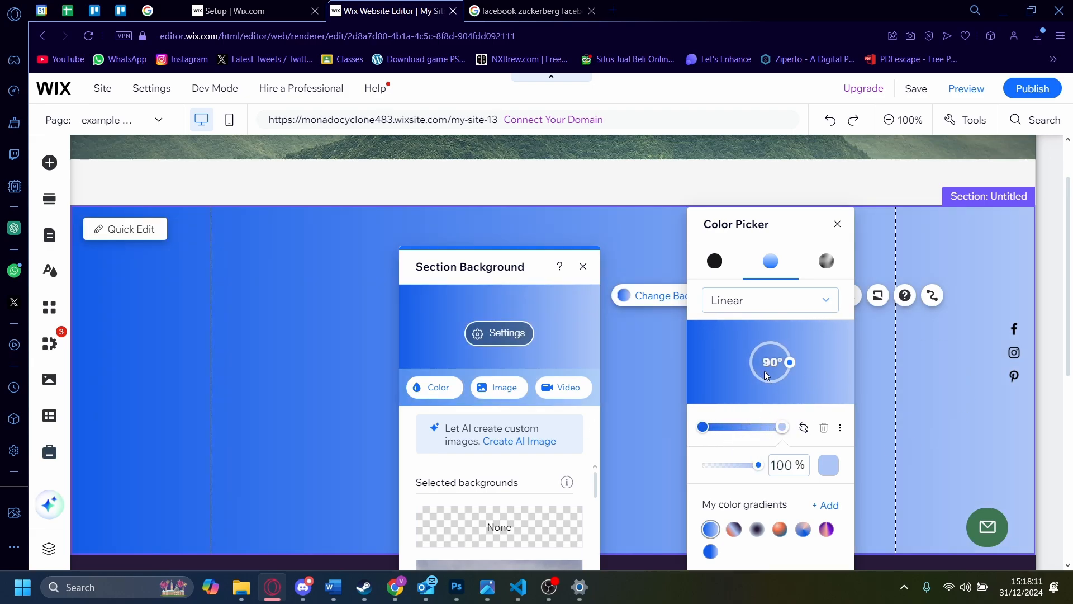
# - Lower the light blue end stop's opacity to 22% and restore it to 100%
pyautogui.moveTo(764, 467); pyautogui.dragTo(758, 472)
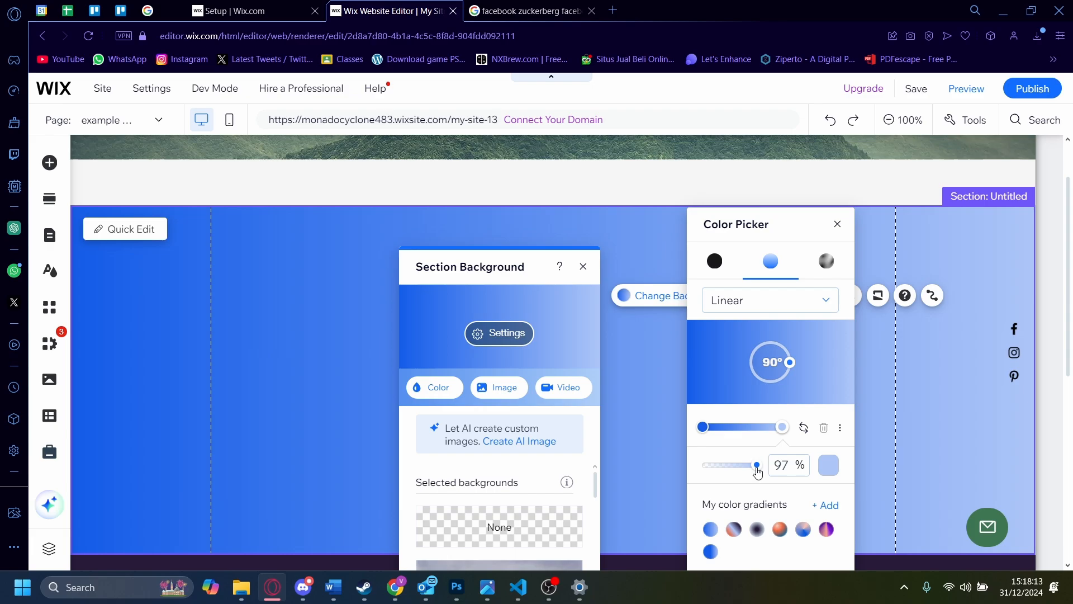
pyautogui.click(717, 472)
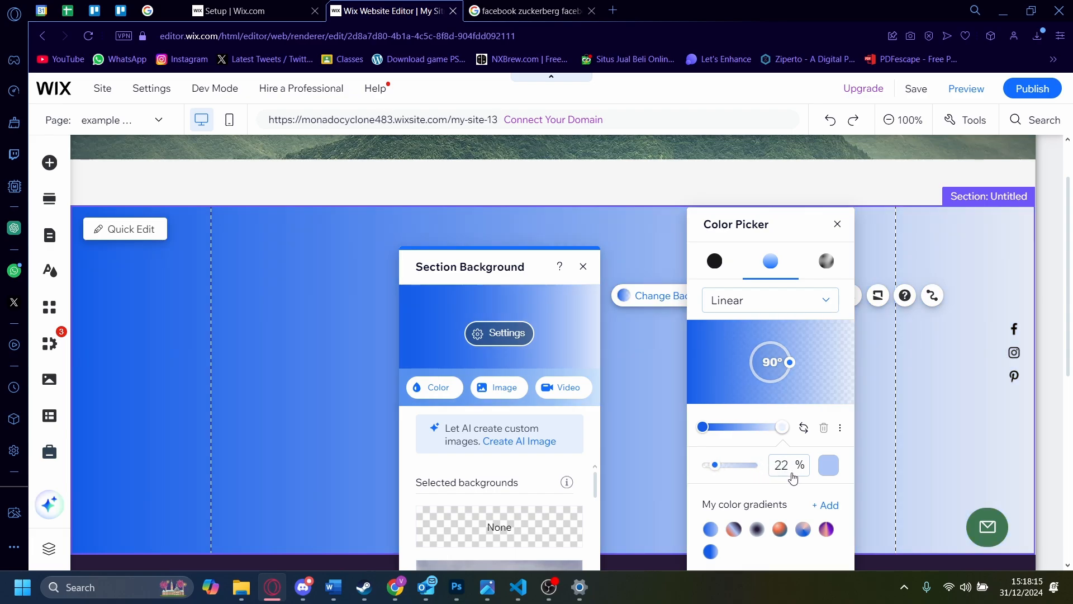
pyautogui.moveTo(793, 478); pyautogui.dragTo(797, 480)
# - Set the gradient's end color stop to the saved red #E21C21
pyautogui.click(835, 471)
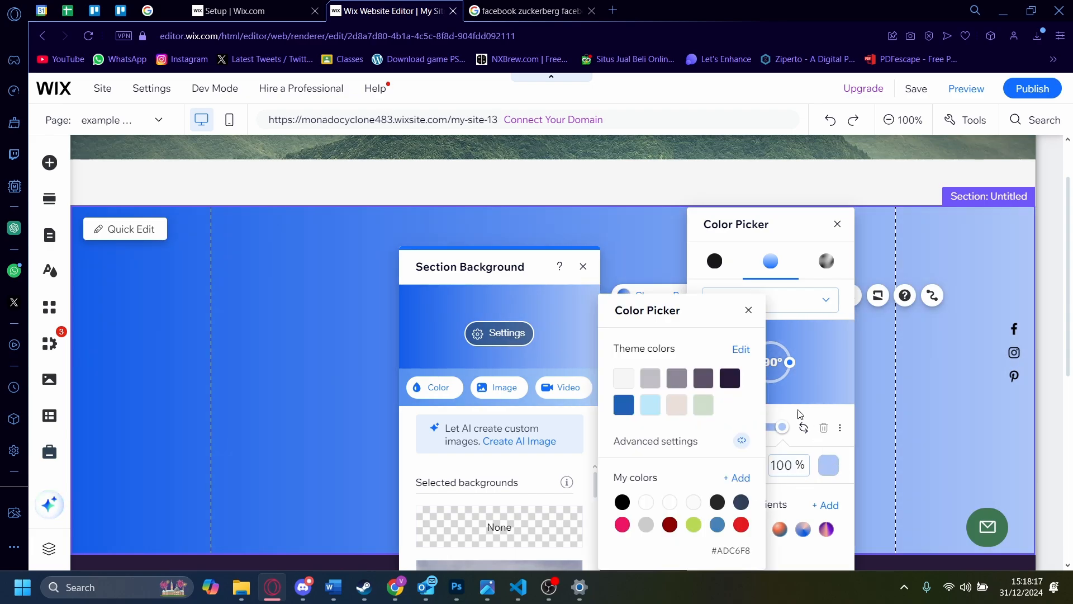
pyautogui.moveTo(680, 313); pyautogui.dragTo(943, 226)
pyautogui.click(941, 291)
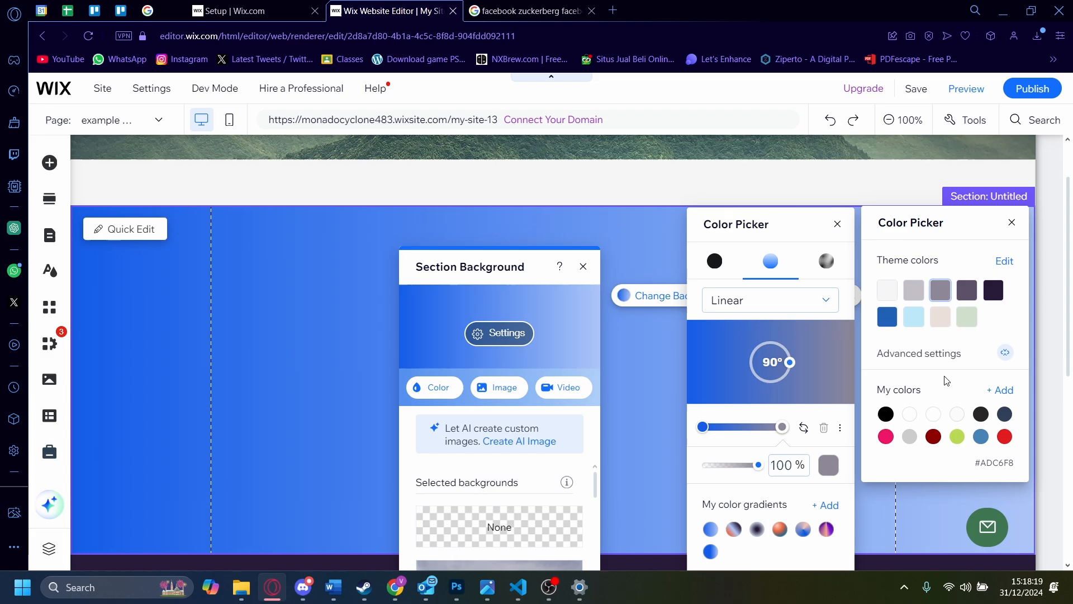
pyautogui.click(1005, 437)
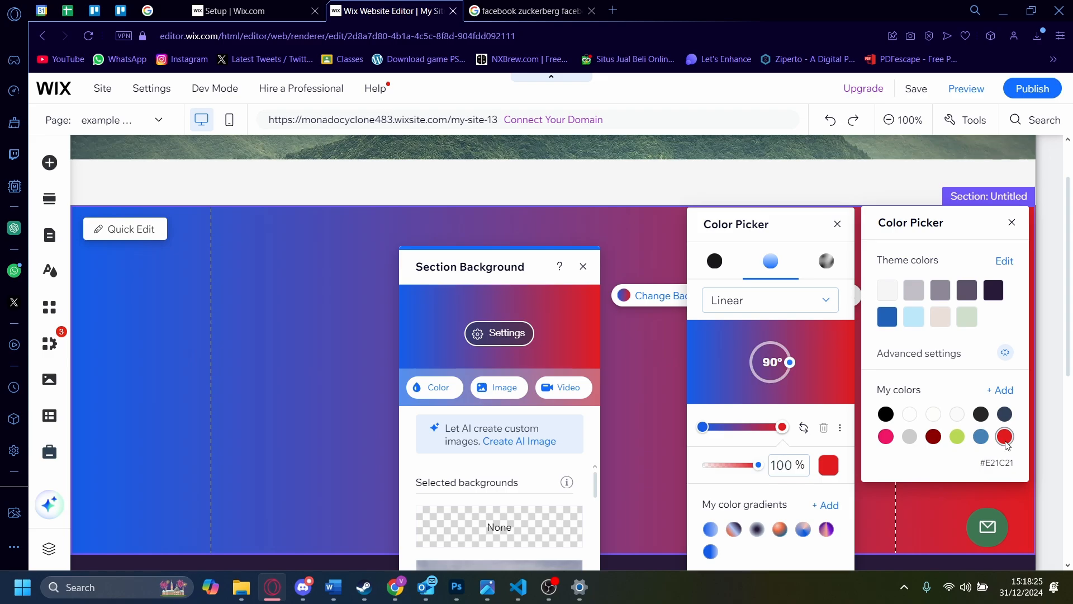
pyautogui.click(755, 447)
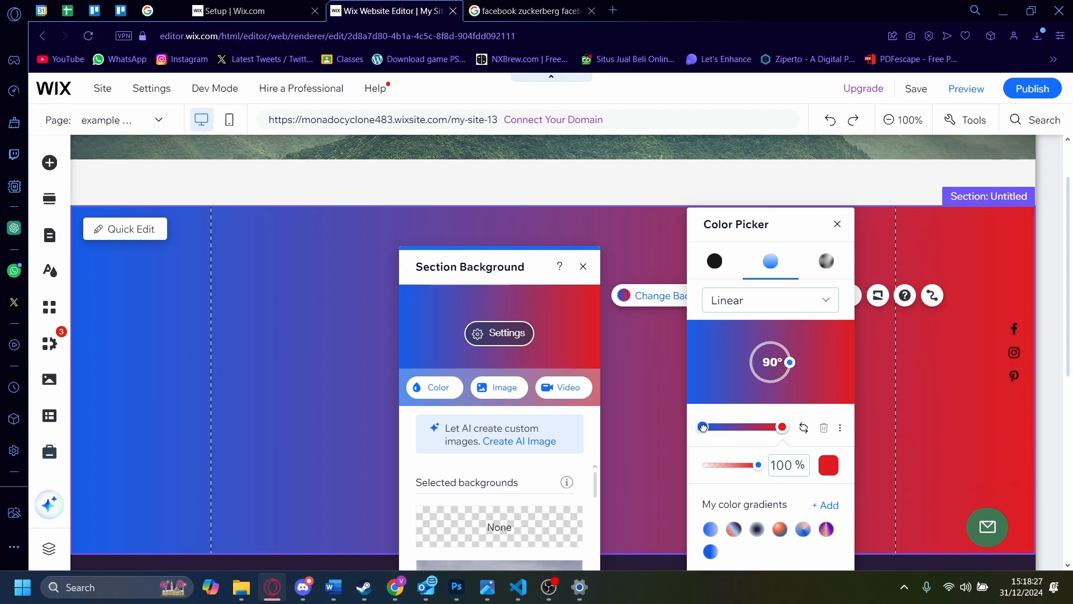
# - Set the gradient's start color stop to the theme's light green #D0E0CD and close the color pickers
pyautogui.click(703, 427)
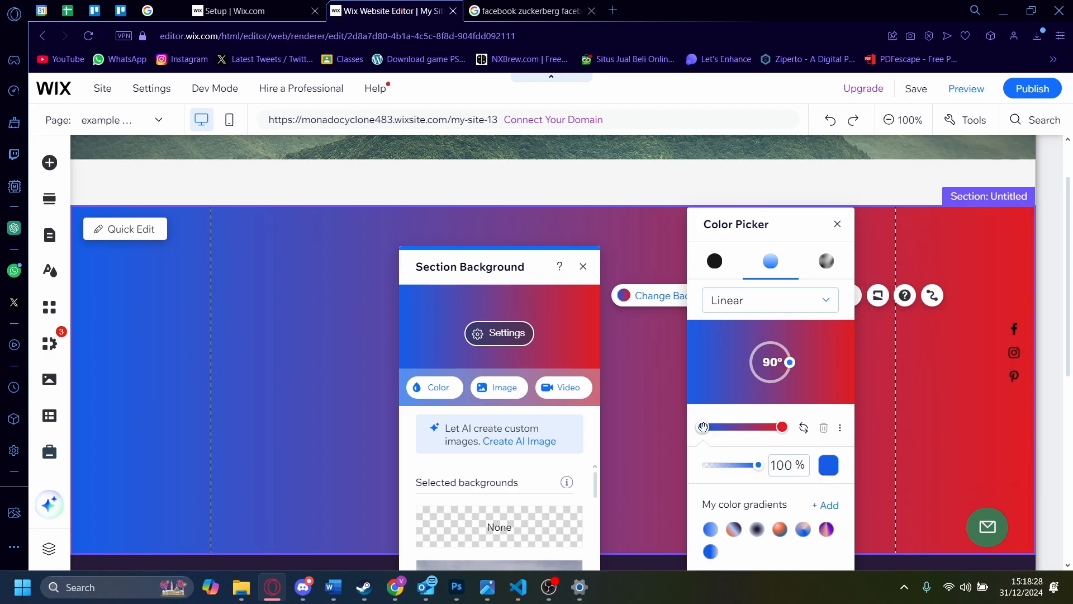
pyautogui.click(828, 464)
pyautogui.click(701, 405)
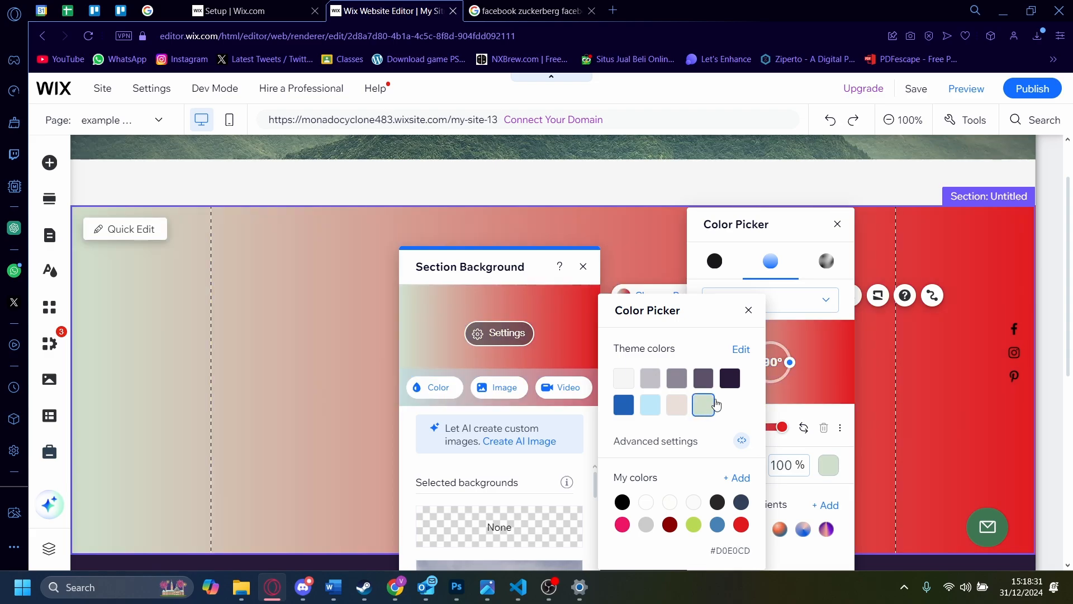
pyautogui.click(836, 454)
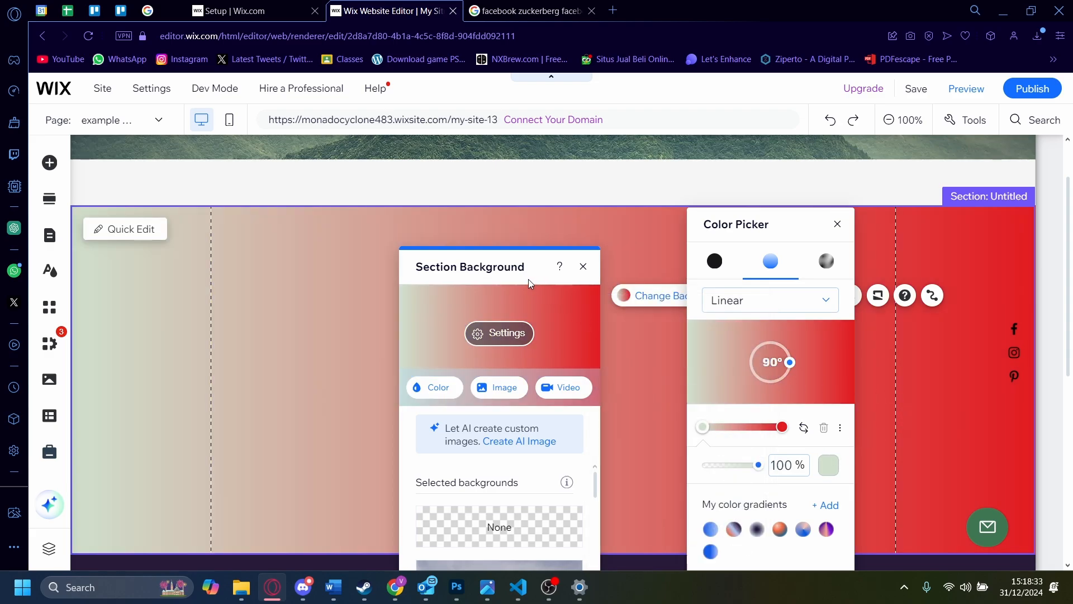
pyautogui.click(256, 238)
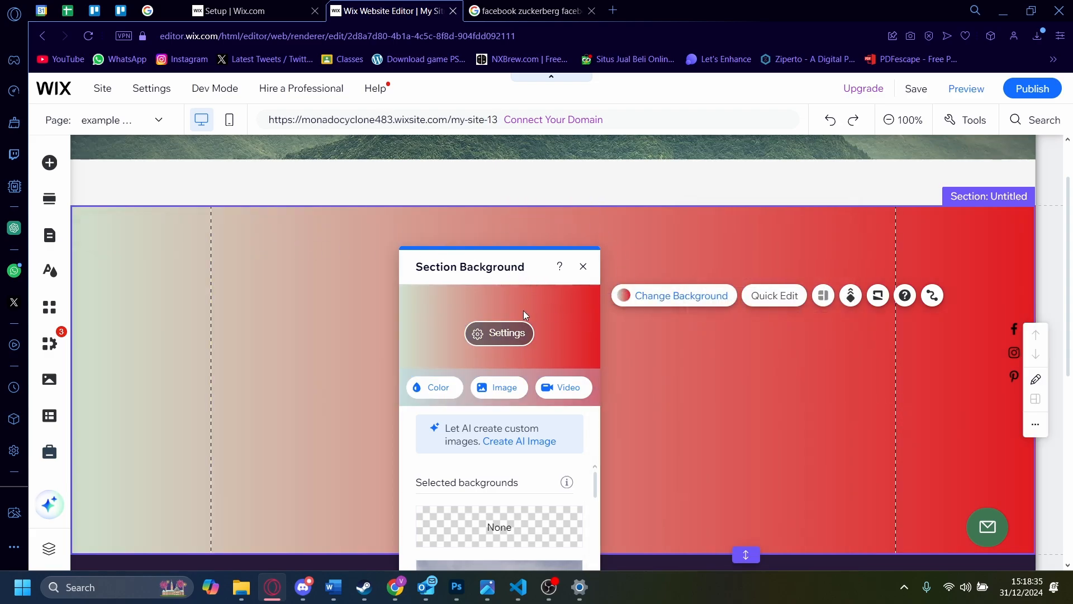
# - Look over the saved color gradients and the background's opacity and color settings, and return to the section background options
pyautogui.click(428, 386)
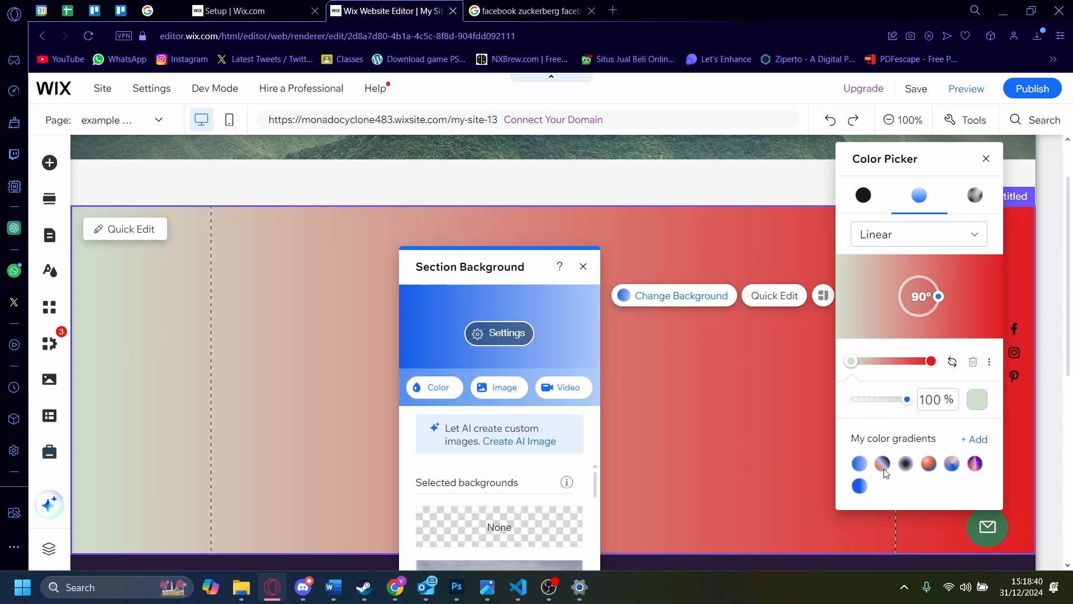
pyautogui.click(882, 463)
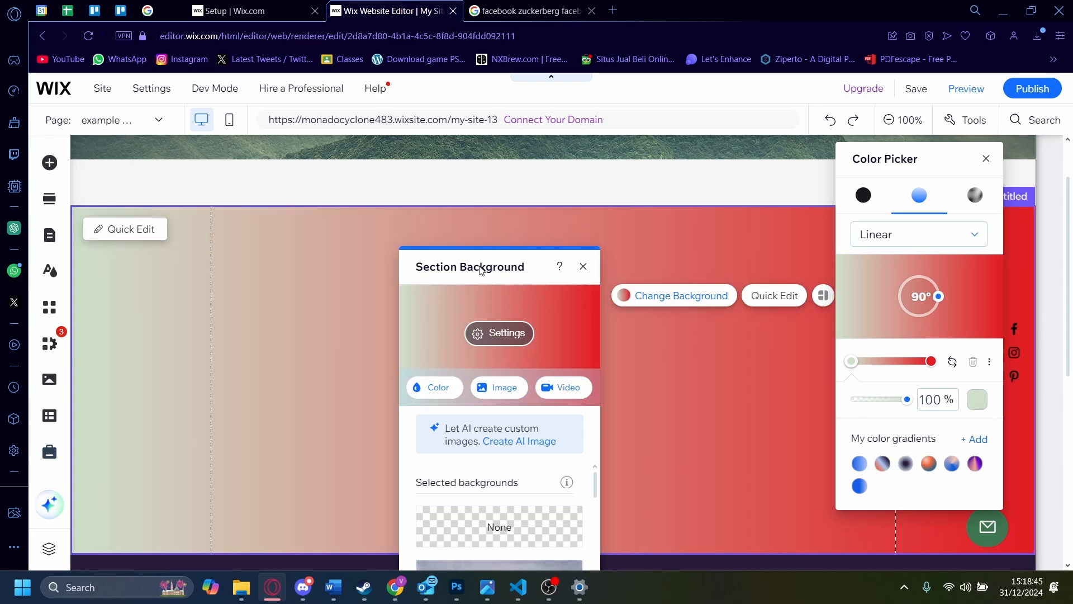
pyautogui.click(247, 230)
pyautogui.click(525, 331)
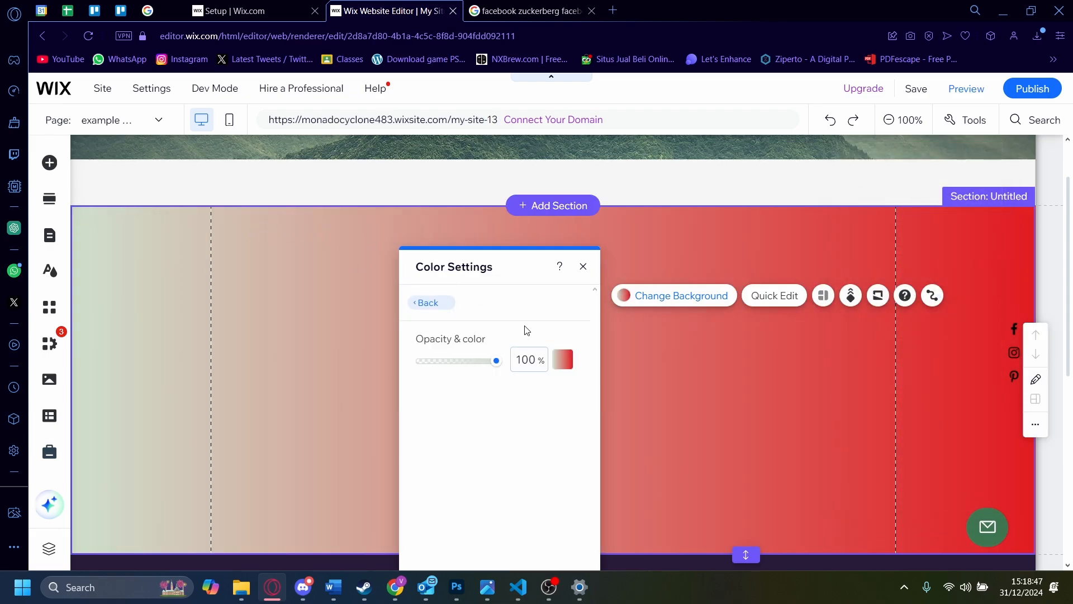
pyautogui.click(435, 301)
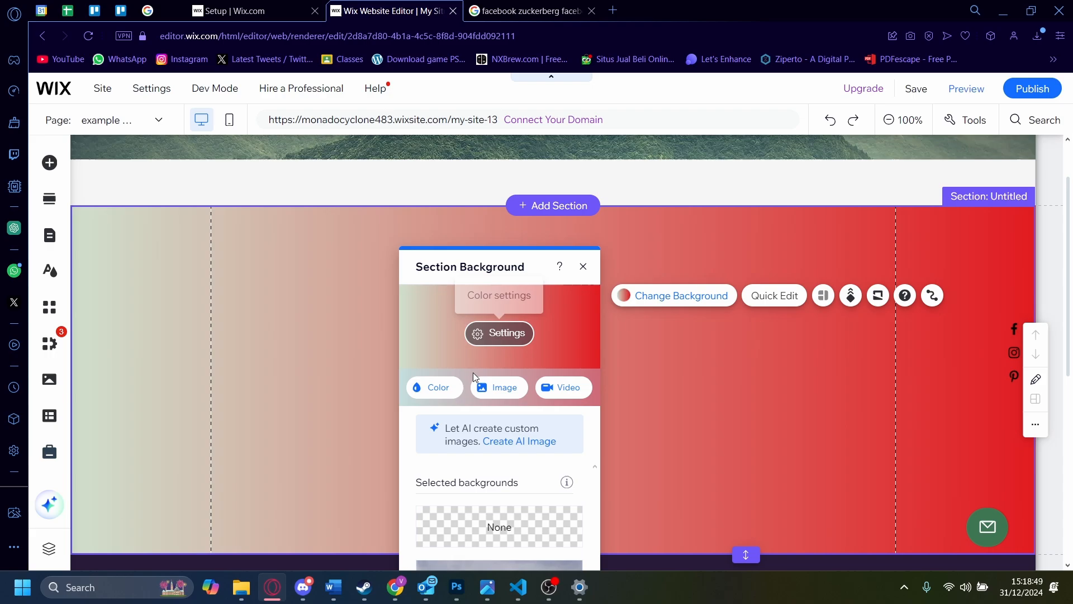
# - Reopen the background's gradient editor and save the current green-to-red linear gradient to My color gradients
pyautogui.click(429, 386)
pyautogui.moveTo(587, 211); pyautogui.dragTo(978, 150)
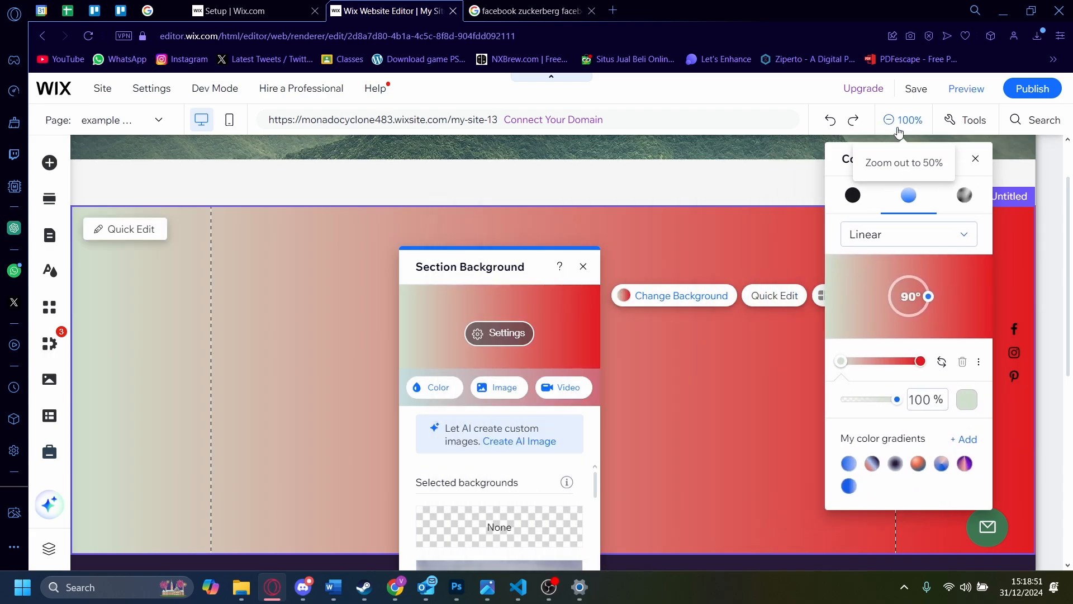
pyautogui.click(962, 439)
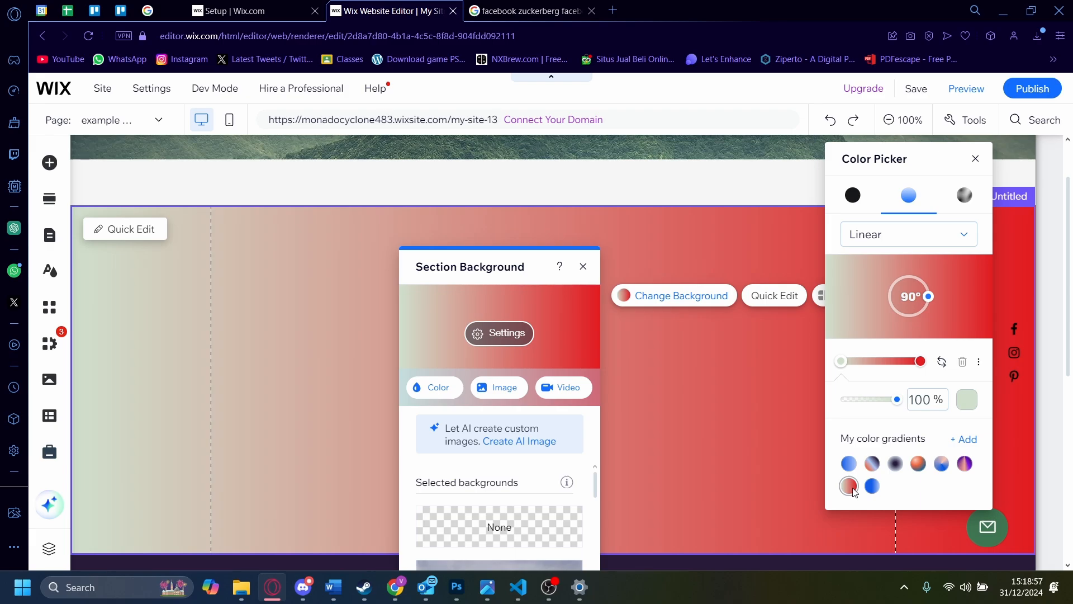
# - Try the Radial and Conic types on the green-to-red gradient, and set it back to Linear
pyautogui.click(944, 239)
pyautogui.click(903, 264)
pyautogui.click(914, 246)
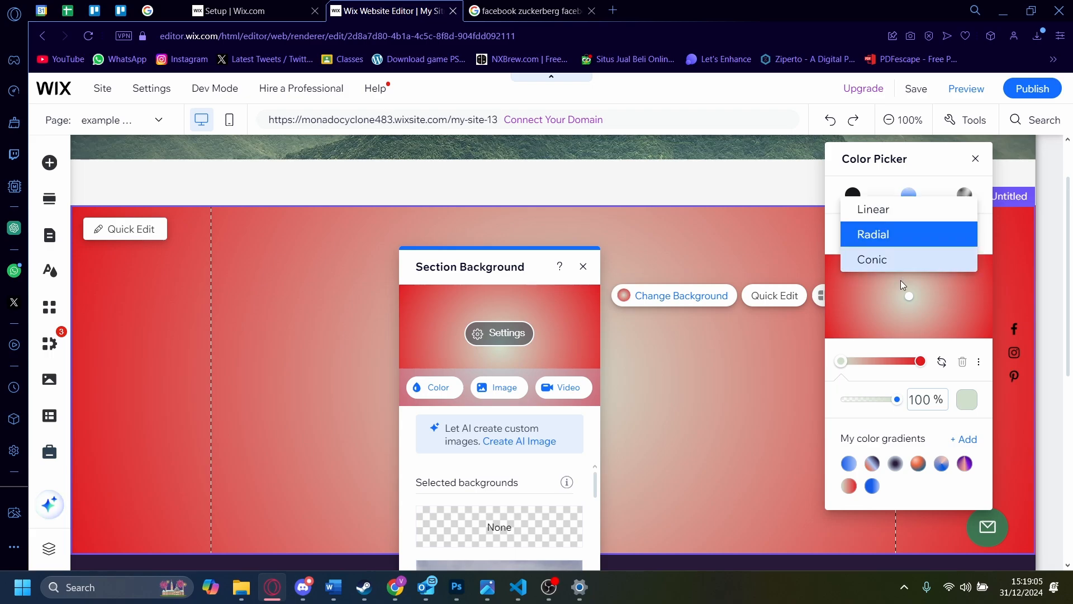
pyautogui.click(898, 260)
pyautogui.click(914, 235)
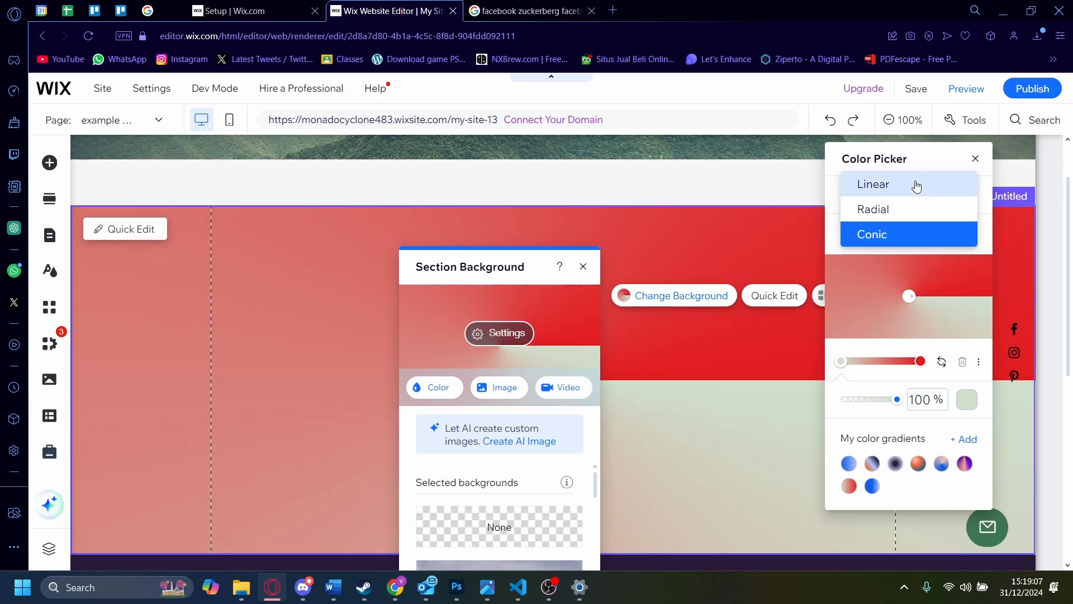
pyautogui.click(871, 184)
# - Switch the background to a fluid gradient and move its dark and blue color points to the left edge of the gradient preview
pyautogui.click(964, 194)
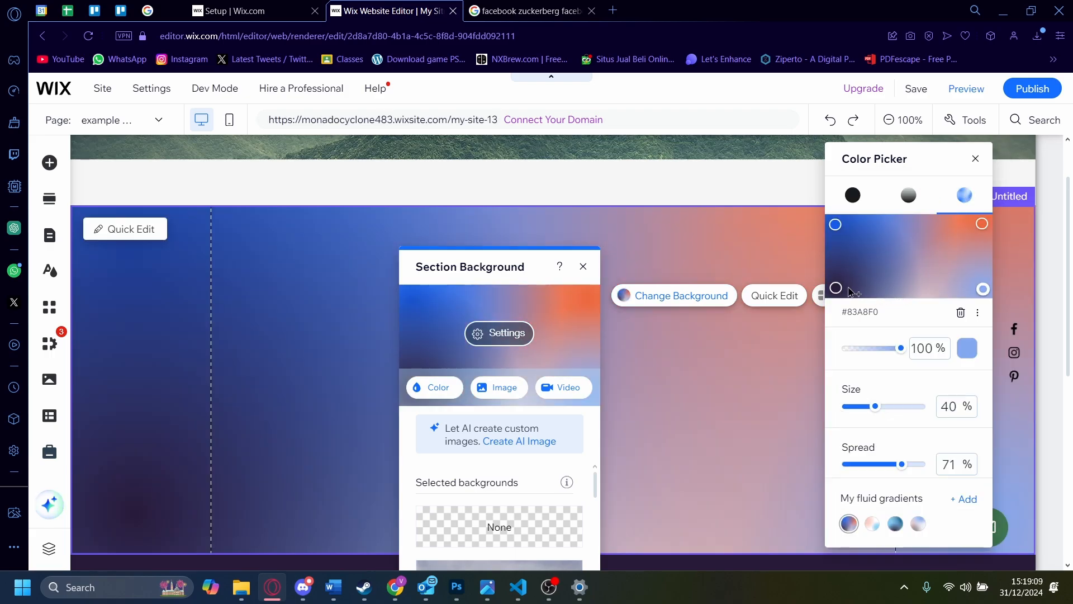
pyautogui.moveTo(837, 289)
pyautogui.mouseDown()
pyautogui.moveTo(897, 248)
pyautogui.moveTo(854, 261)
pyautogui.moveTo(824, 295)
pyautogui.mouseUp()
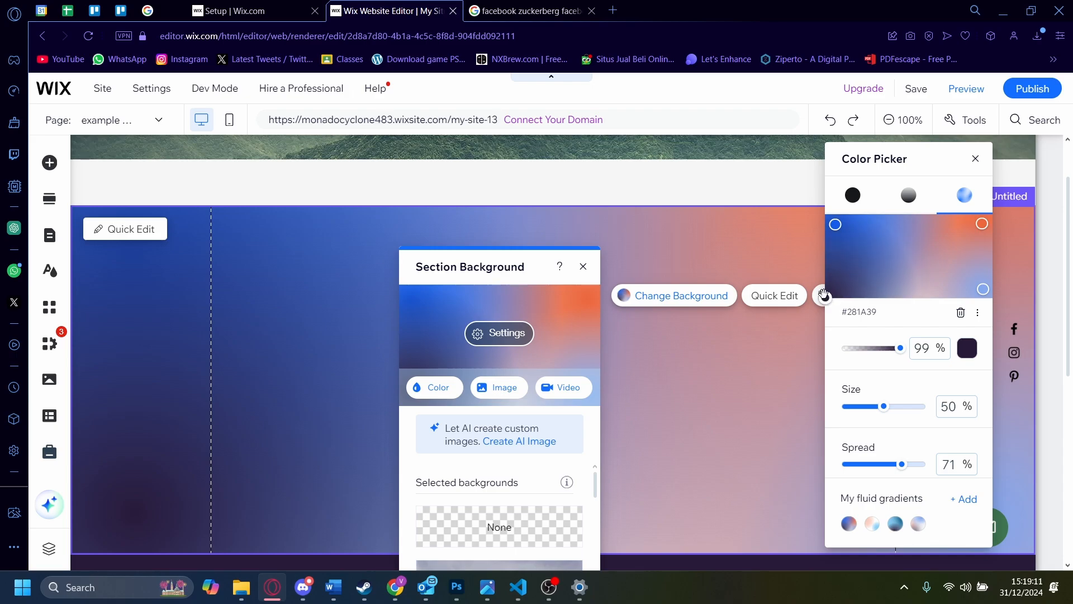
pyautogui.moveTo(835, 224); pyautogui.dragTo(881, 246)
pyautogui.moveTo(831, 229); pyautogui.dragTo(824, 224)
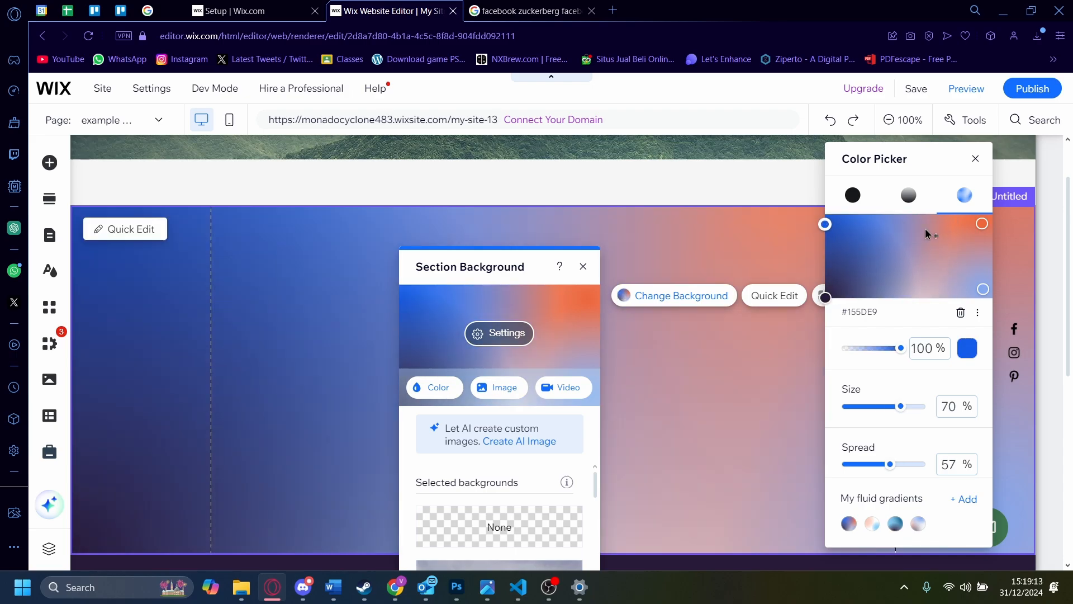
# - Add five blue #155DE9 color points to the fluid gradient and spread them across its middle and right half
pyautogui.click(973, 227)
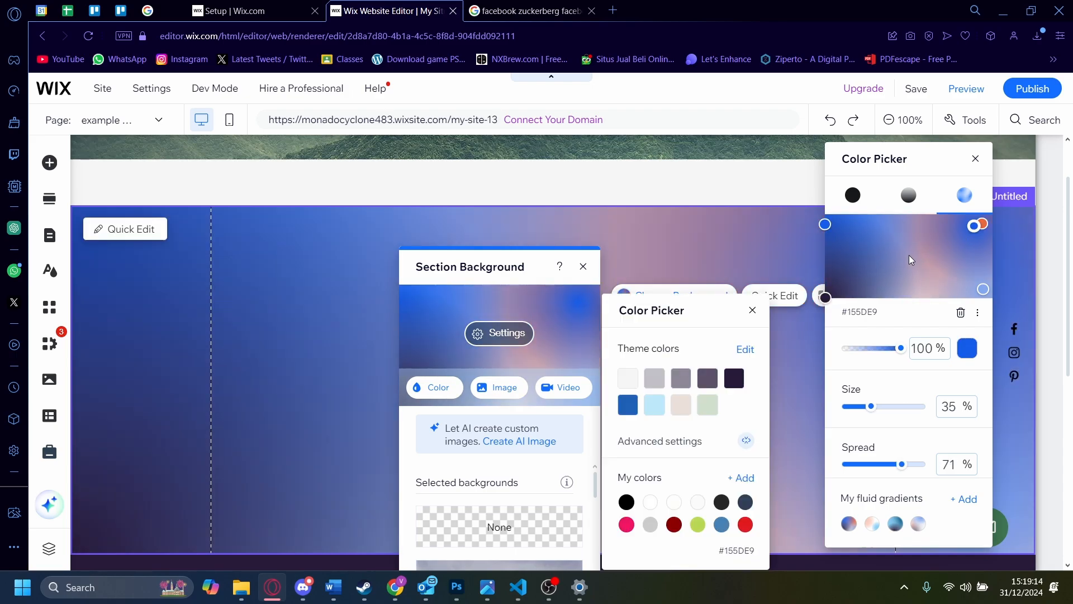
pyautogui.moveTo(974, 225); pyautogui.dragTo(901, 275)
pyautogui.click(940, 240)
pyautogui.click(931, 294)
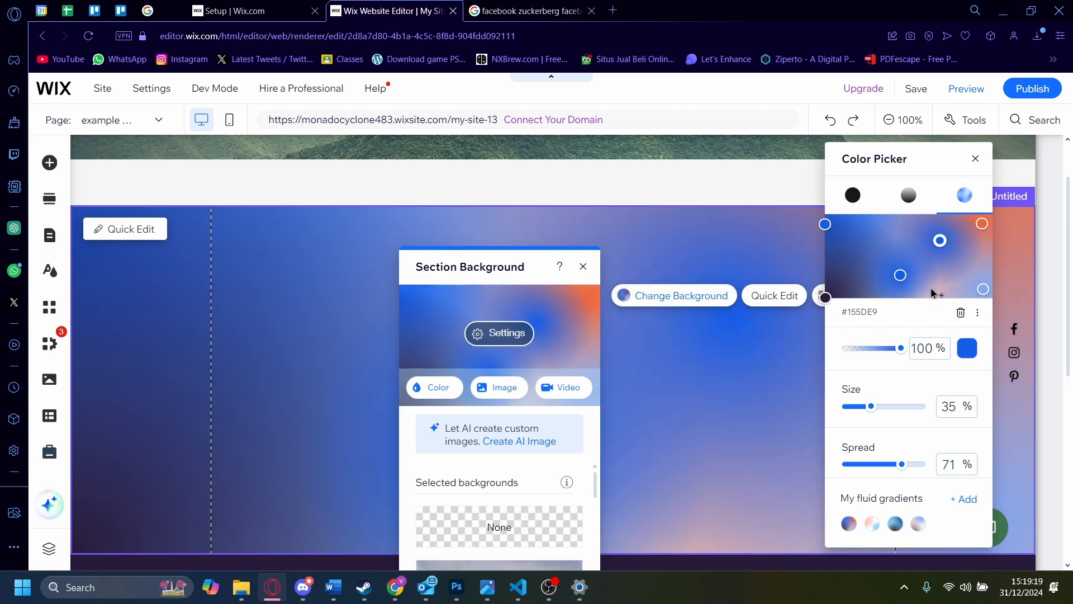
pyautogui.click(887, 244)
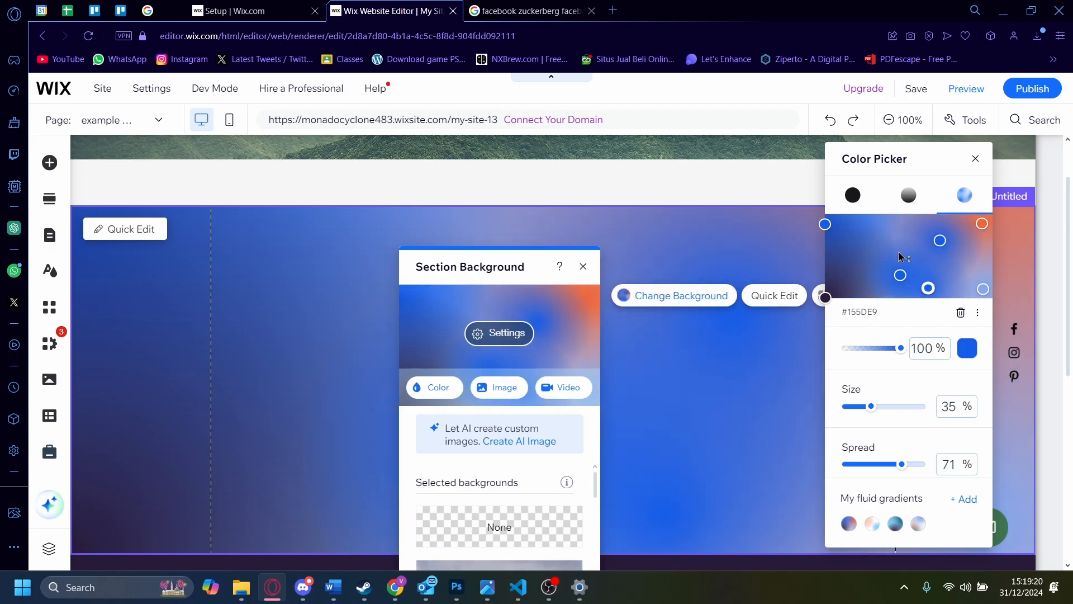
pyautogui.click(876, 283)
pyautogui.moveTo(889, 245); pyautogui.dragTo(948, 268)
pyautogui.click(941, 245)
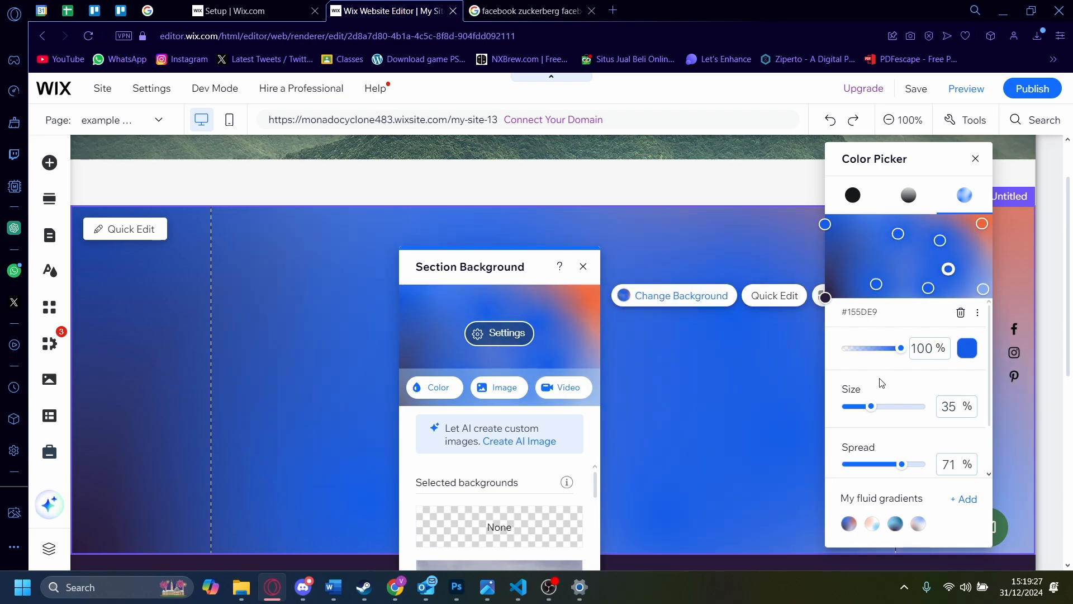
# - Color the added point nearest the lower right light green #D0E0CD and the one at the upper middle beige #EAE0DA
pyautogui.click(970, 352)
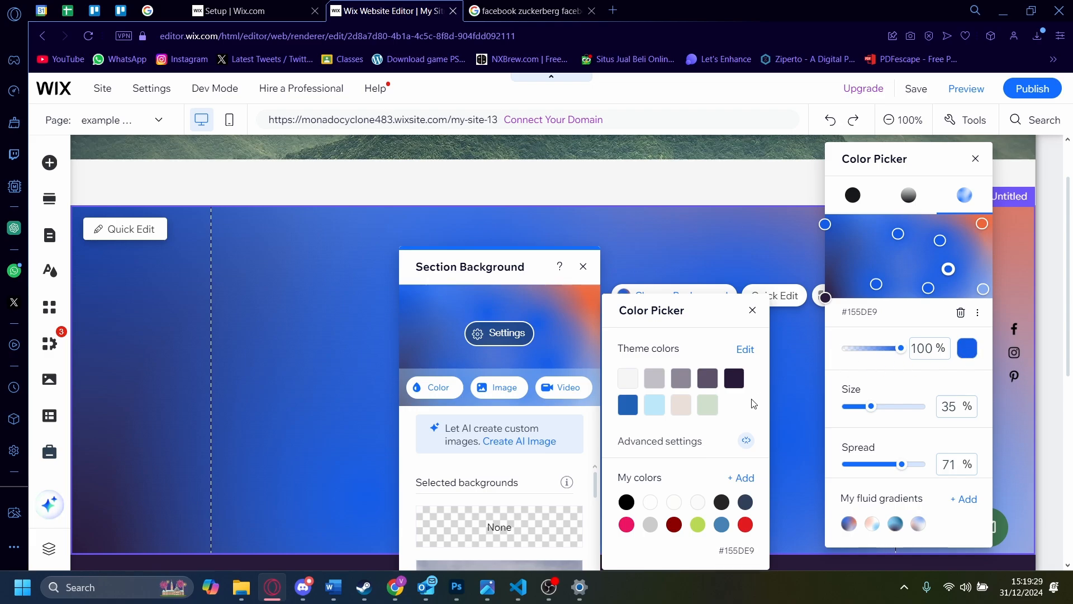
pyautogui.click(708, 405)
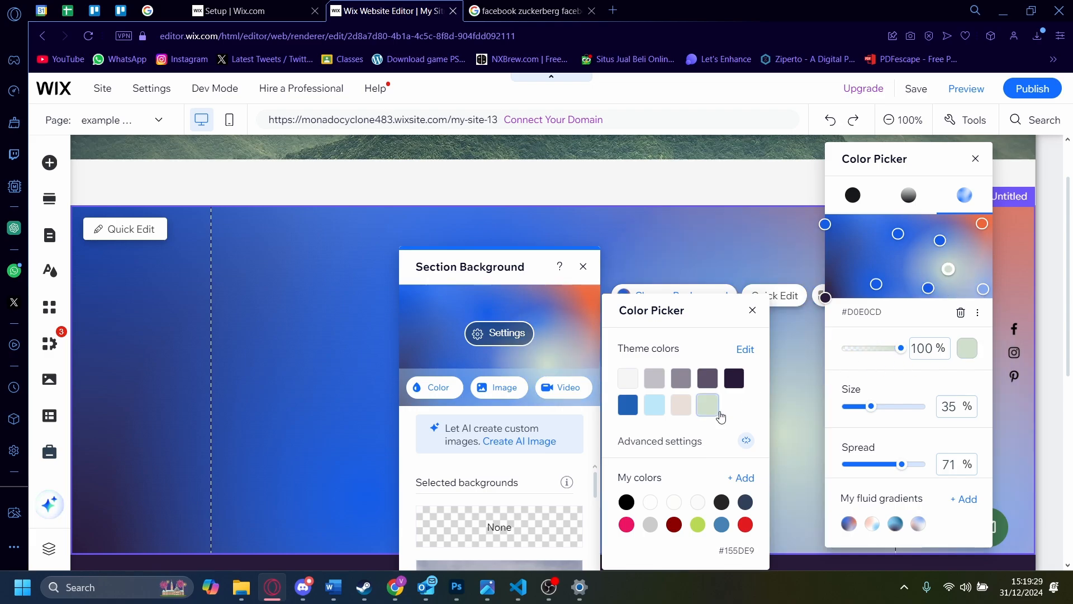
pyautogui.click(898, 233)
pyautogui.click(968, 349)
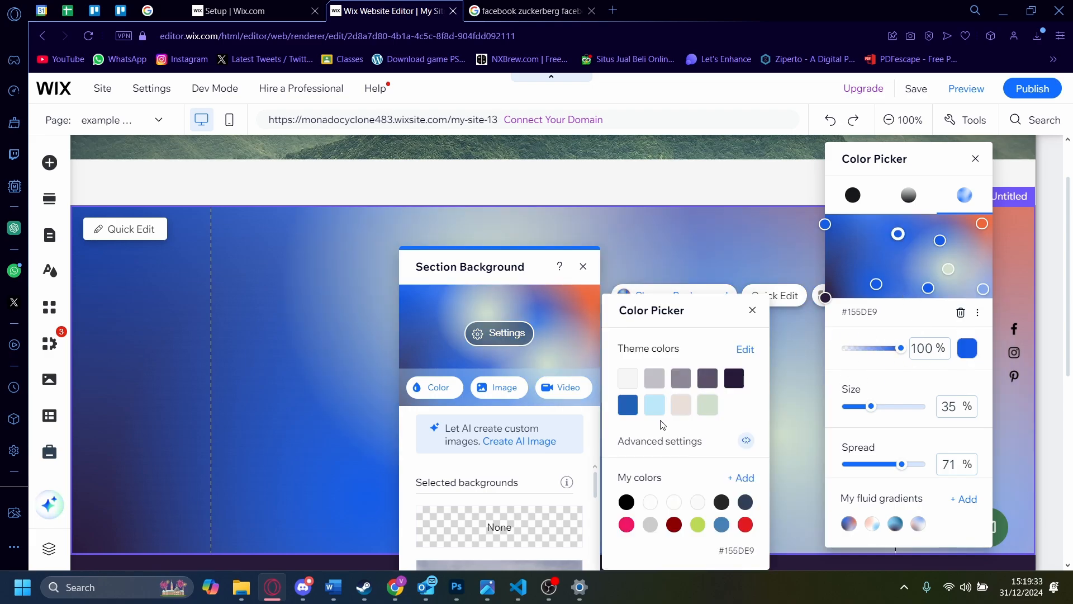
pyautogui.click(680, 405)
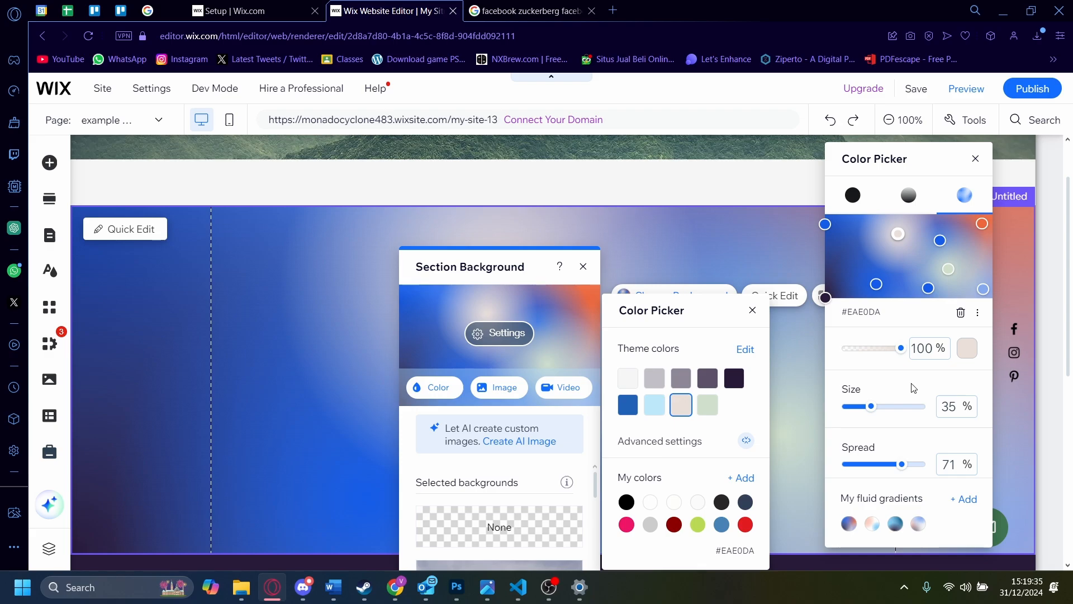
# - Set the beige color point's size to 70% and spread to 86%, and return the color behind the gradient to 100% opacity
pyautogui.moveTo(870, 407); pyautogui.dragTo(900, 410)
pyautogui.scroll(-2, 905, 411)
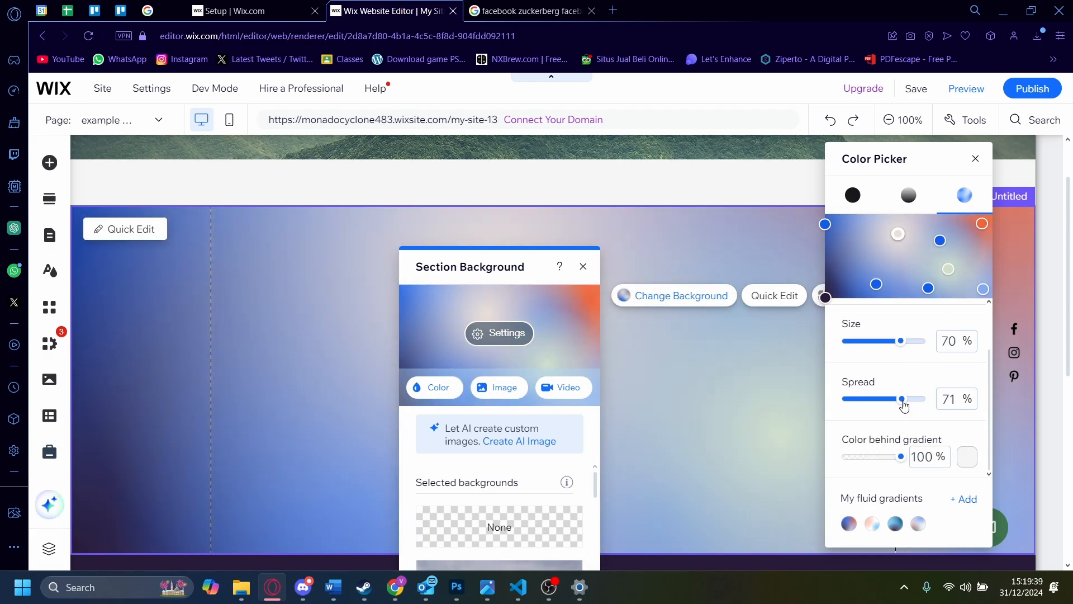
pyautogui.click(914, 398)
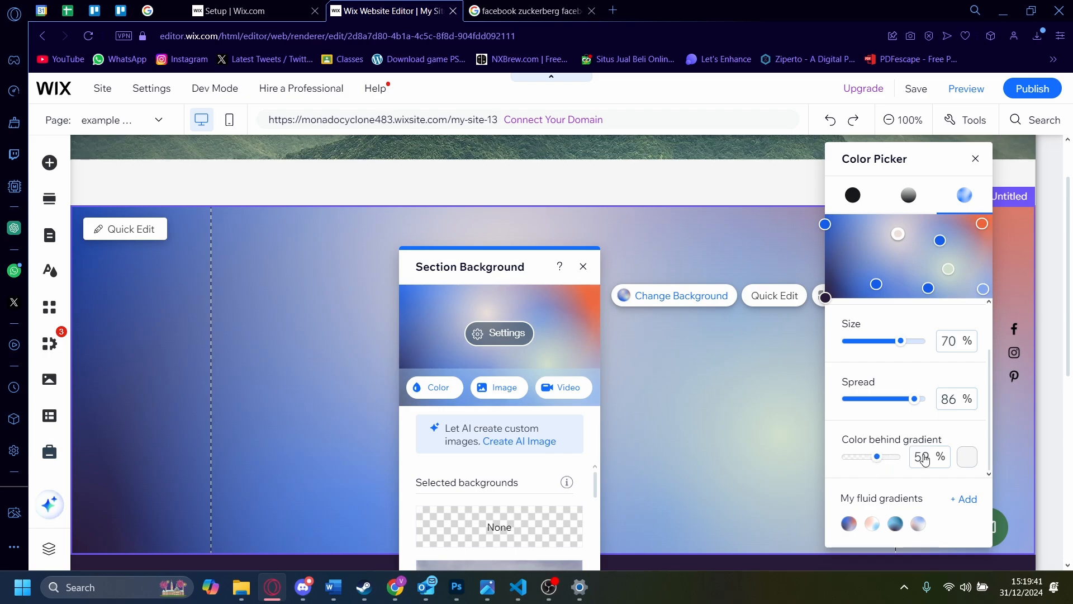
pyautogui.moveTo(876, 456); pyautogui.dragTo(925, 459)
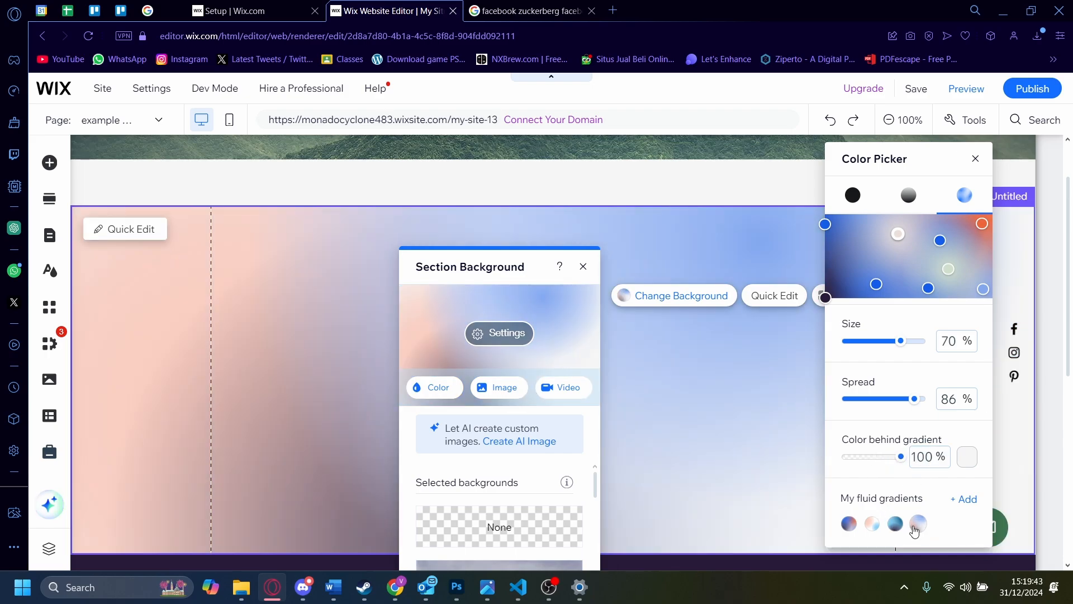